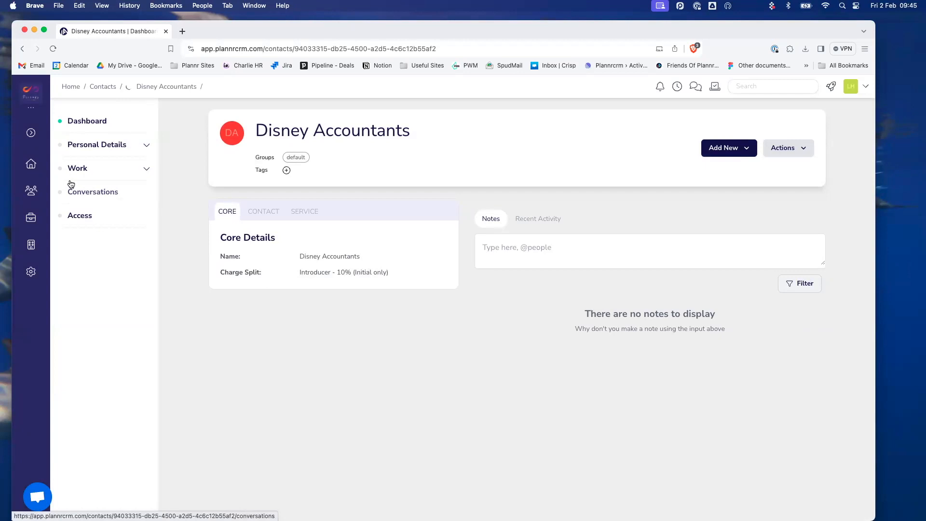
- Bring up the Contacts and Plans navigation choices from the left sidebar
left_click(34, 192)
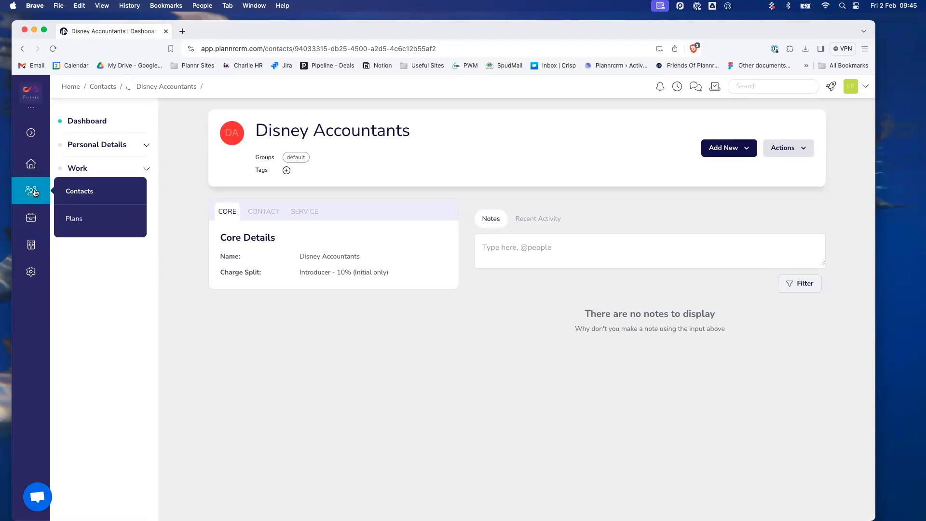
- List only Client contacts, filtered by the client's surname
left_click(108, 194)
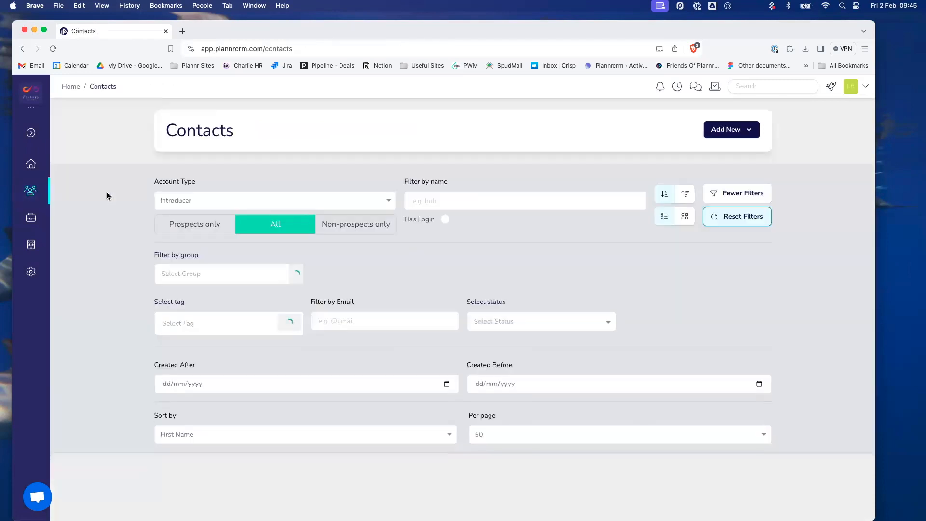
left_click(248, 200)
left_click(246, 178)
left_click(443, 200)
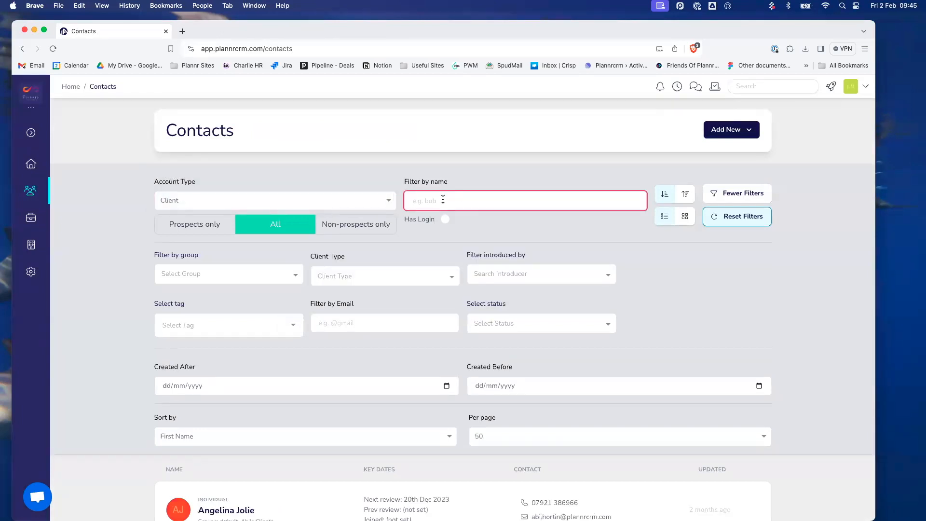
type("lowe")
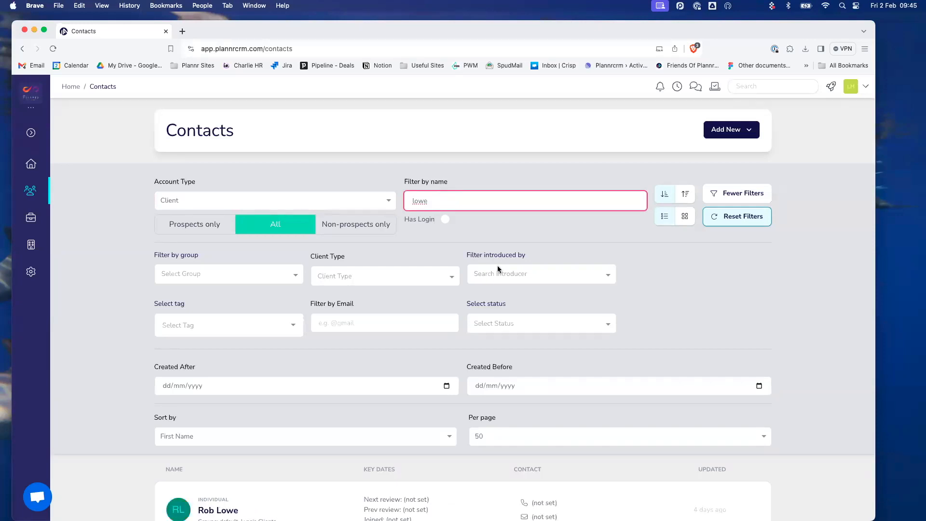
scroll(391, 375, "down", 3)
- Open the matching client's record on his service level details, expanding Personal Details and Work
left_click(390, 375)
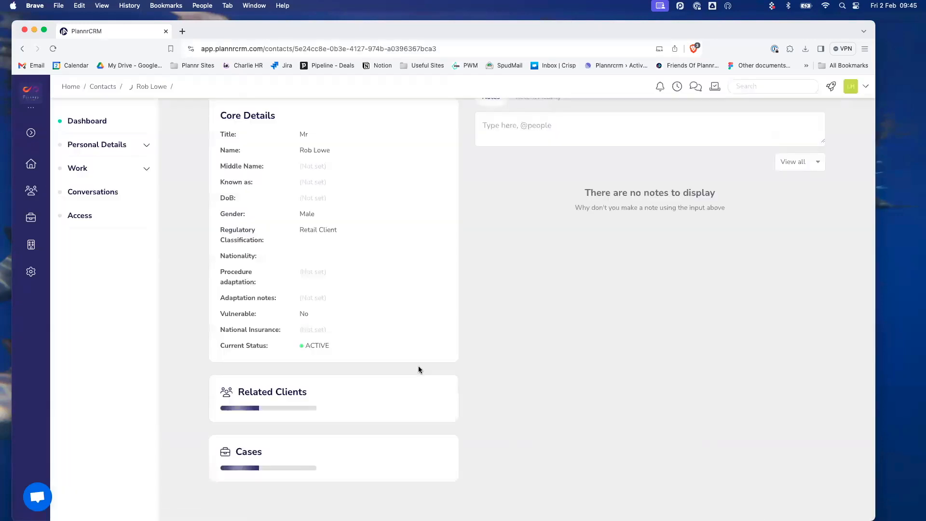
scroll(409, 315, "up", 3)
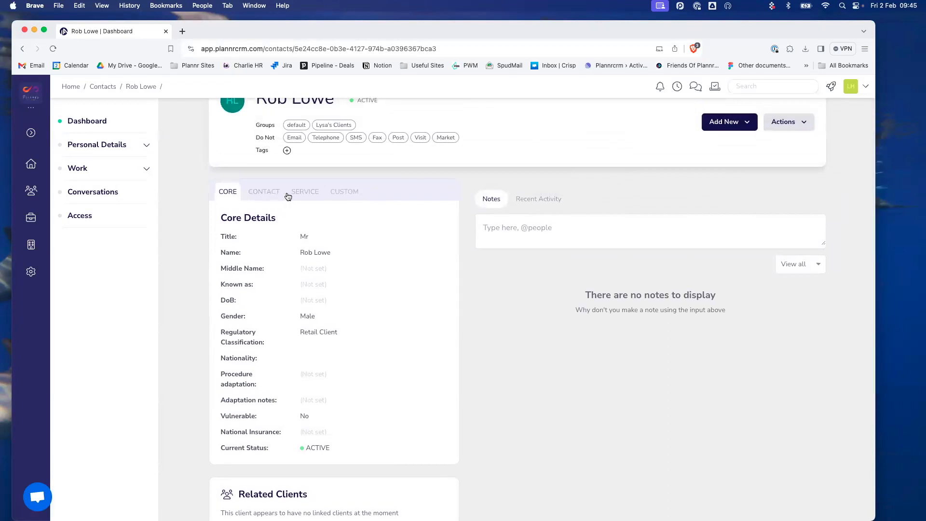
left_click(312, 195)
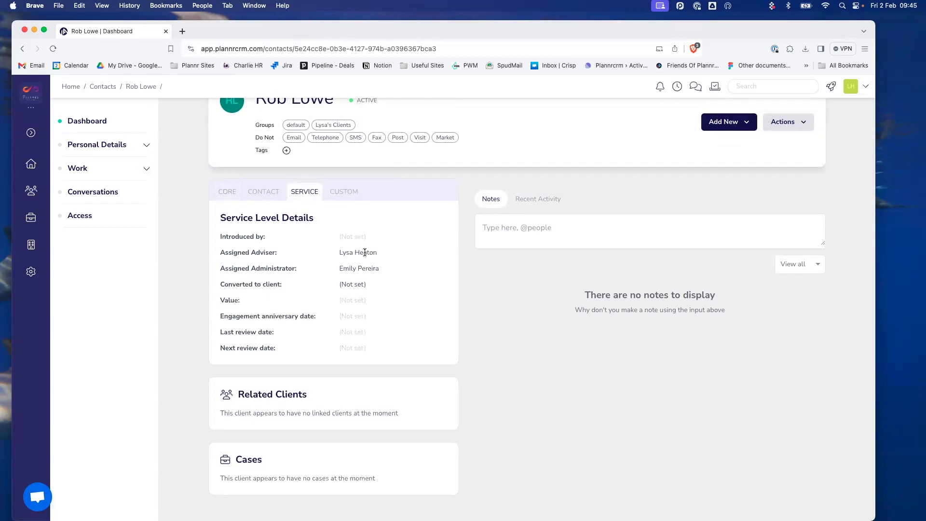
left_click(88, 145)
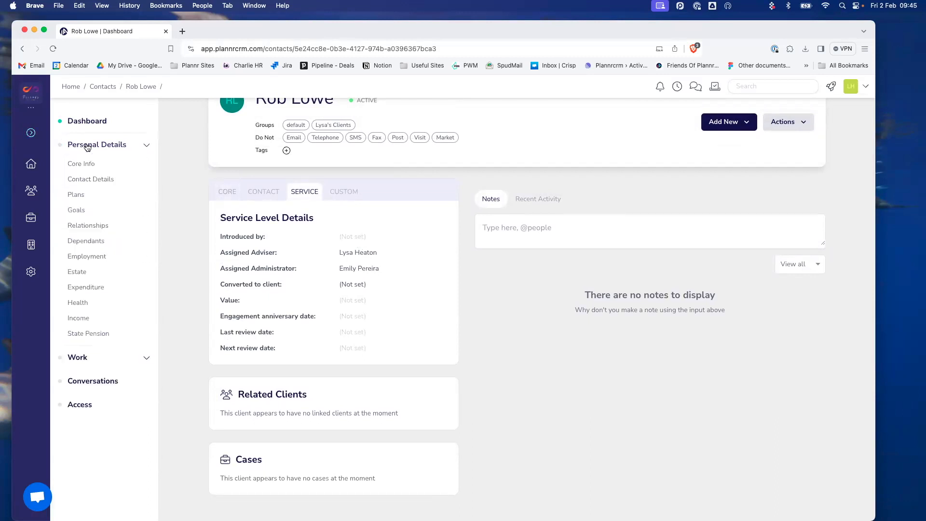
left_click(111, 362)
scroll(111, 362, "down", 5)
scroll(111, 364, "down", 1)
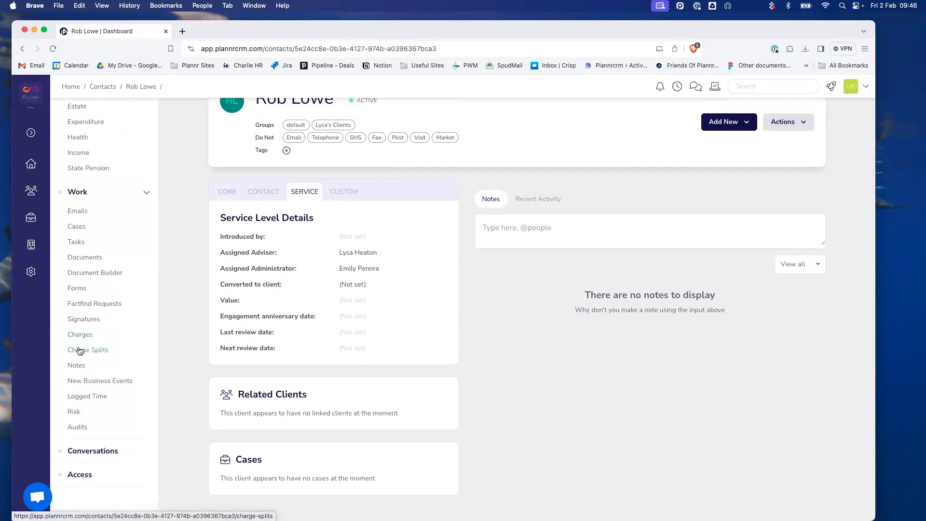
- Go to the client's Charge Splits and calculate a £1,000.00 sample split for initial charges
left_click(76, 350)
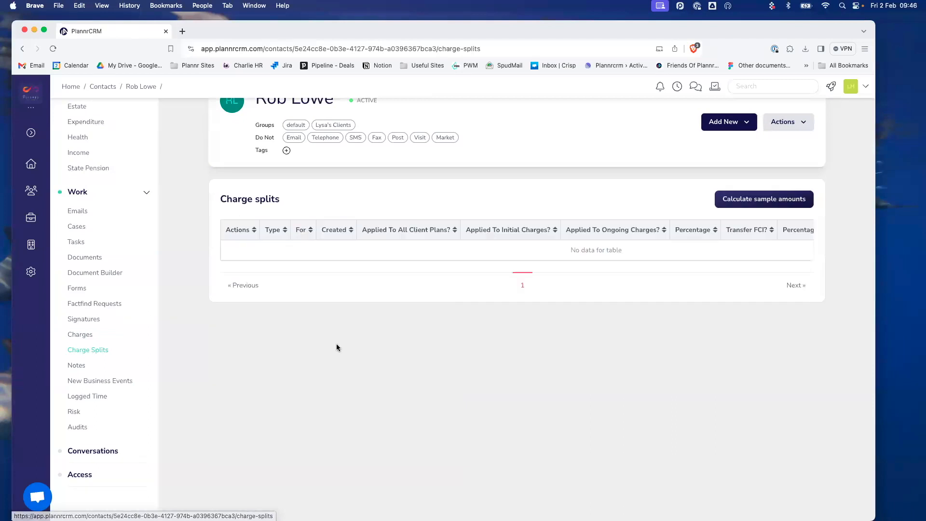
scroll(344, 357, "up", 2)
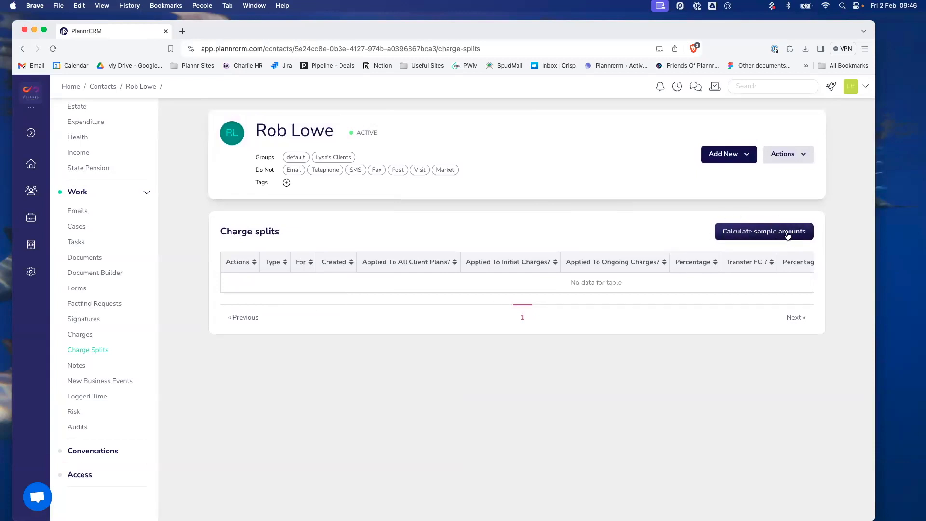
left_click(747, 234)
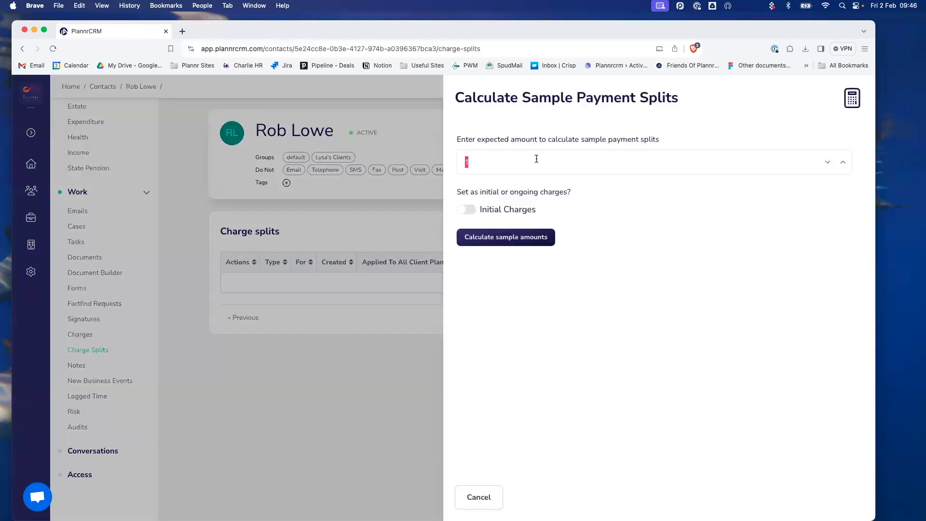
type("1")
left_click(467, 209)
left_click(462, 210)
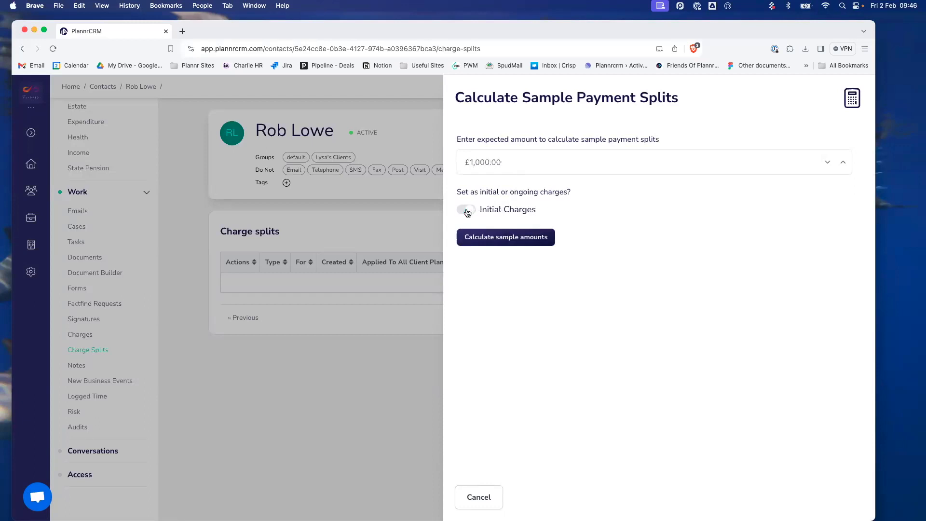
left_click(503, 242)
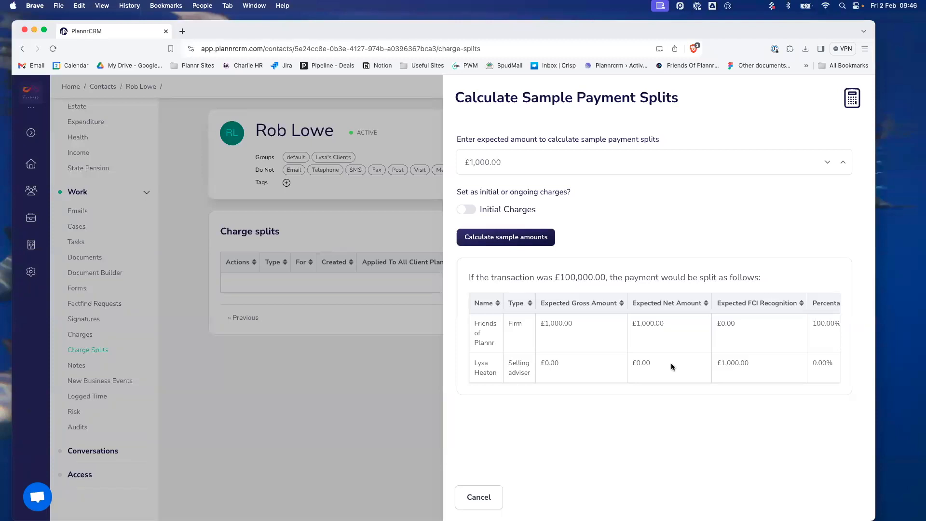
- Recalculate the £1,000.00 sample split for ongoing charges, then close the calculator
scroll(687, 364, "right", 2)
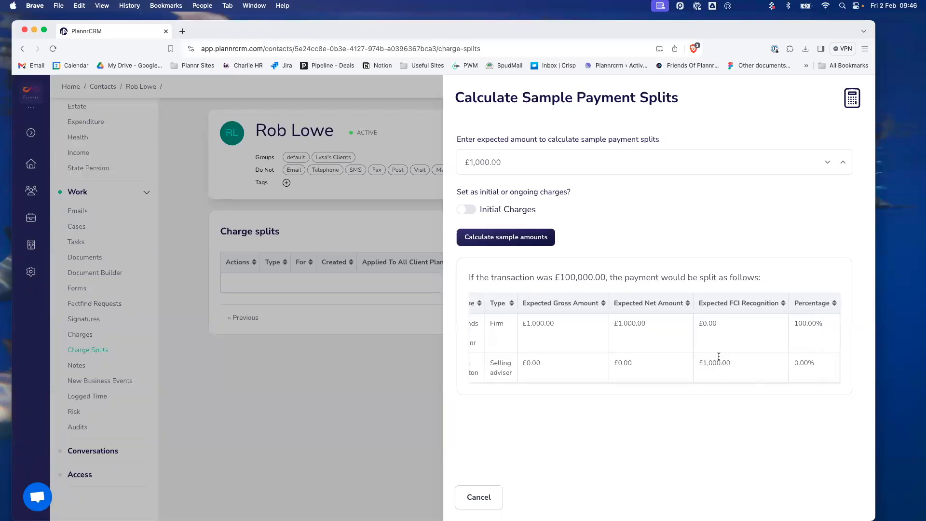
left_click(467, 210)
left_click(500, 238)
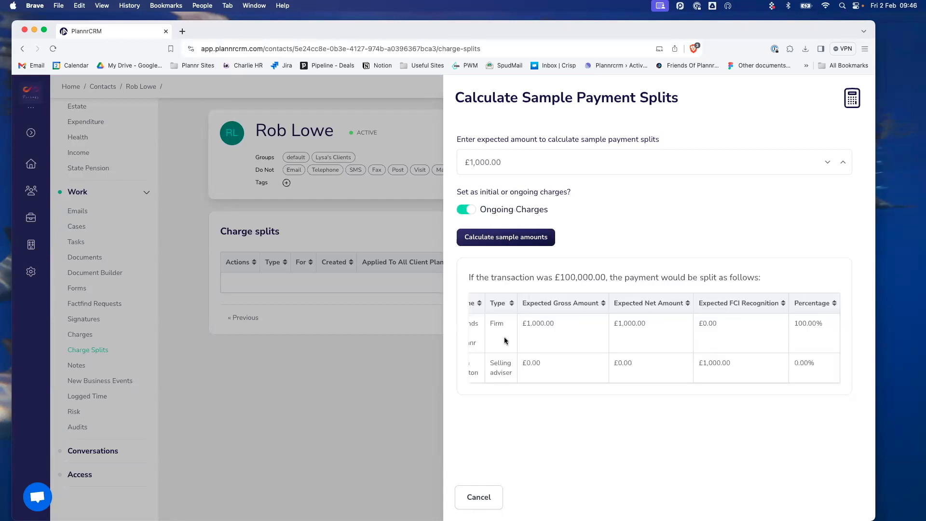
left_click(488, 504)
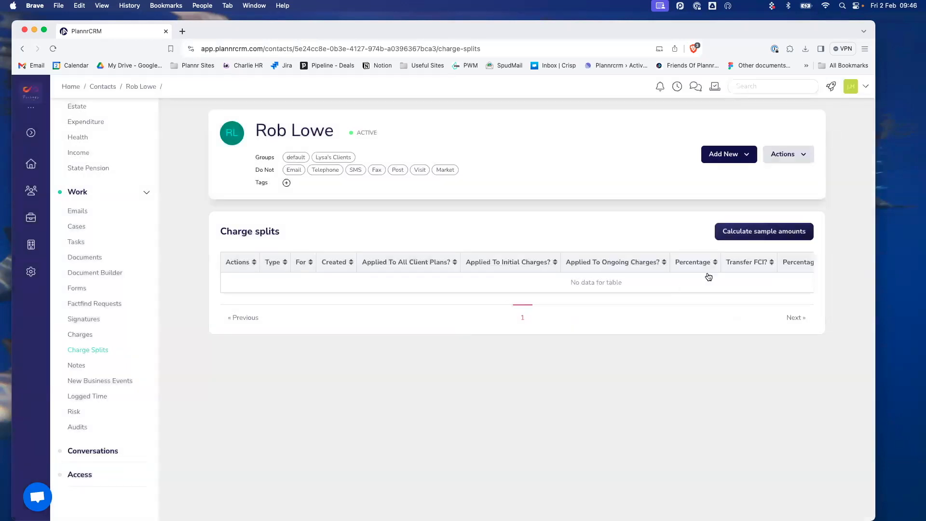
- Start a new charge split to introducer Disney Accountants using the Introducer - 10% (Initial only) schema
left_click(731, 158)
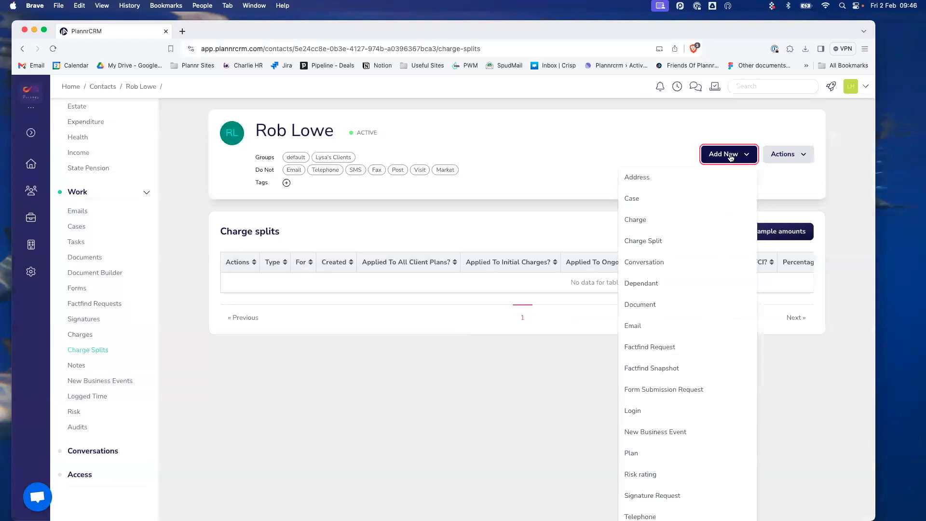
left_click(644, 241)
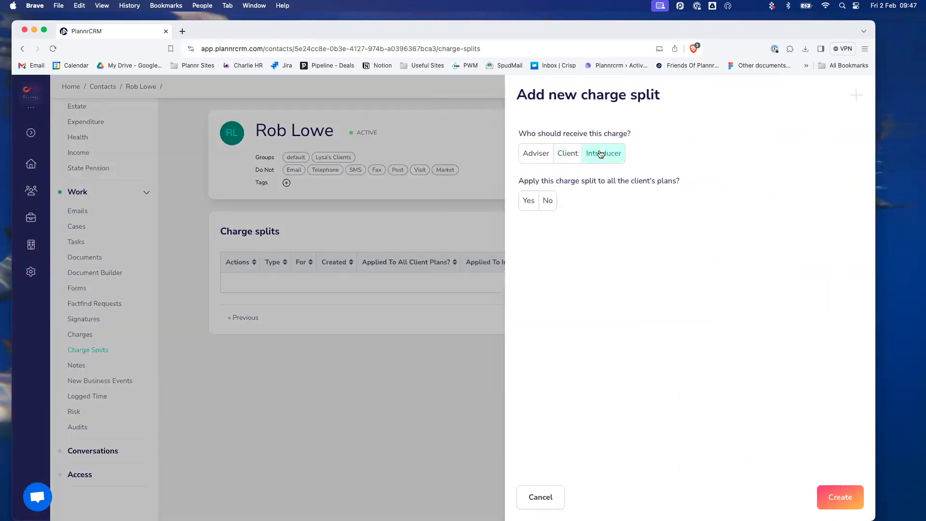
left_click(603, 155)
left_click(558, 202)
type("dis")
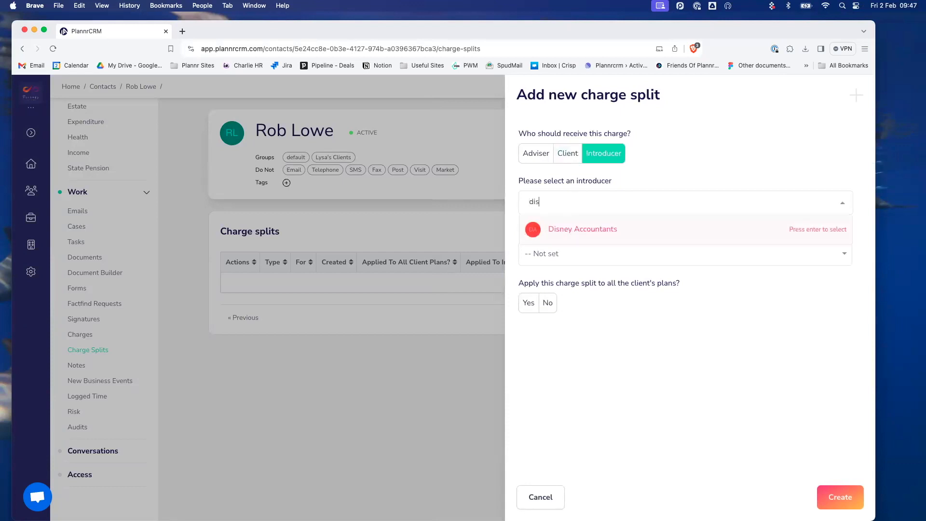
left_click(562, 234)
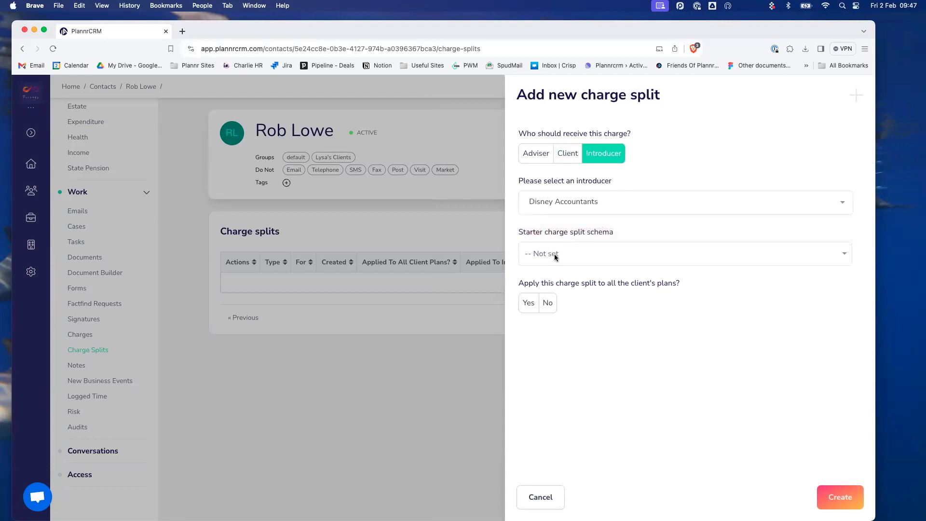
left_click(556, 254)
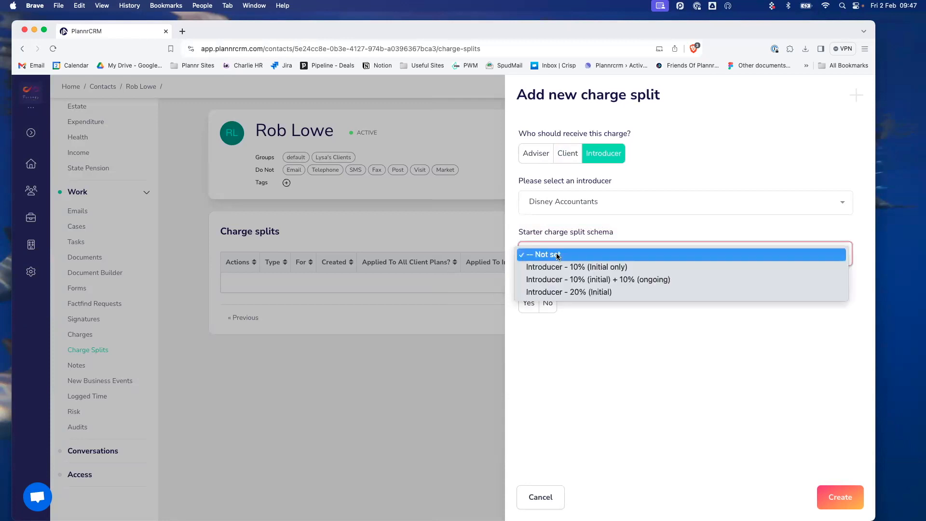
left_click(588, 268)
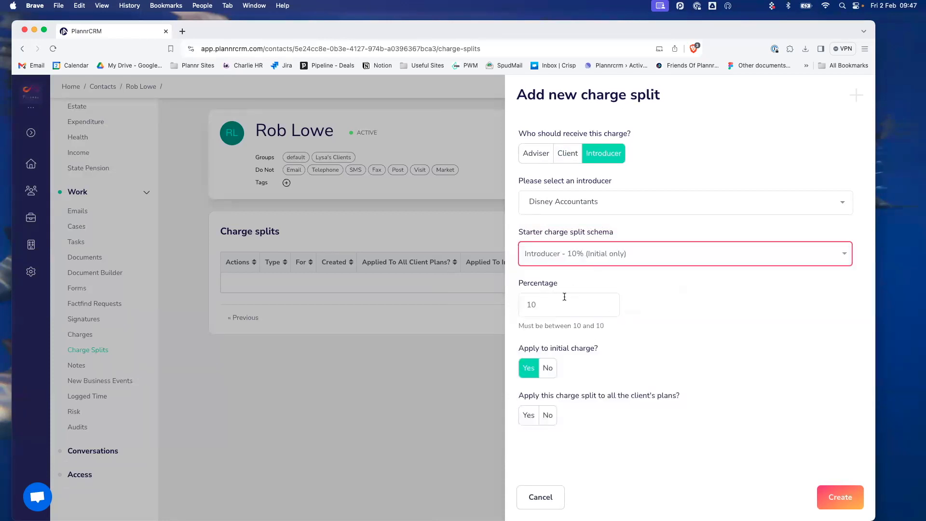
- Leave the split not applied to all plans and create it
left_click(548, 416)
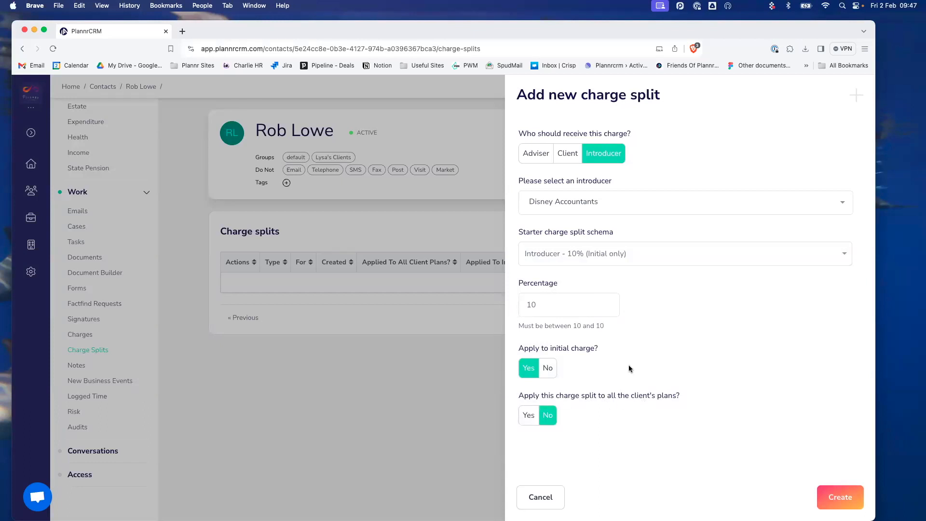
left_click(530, 416)
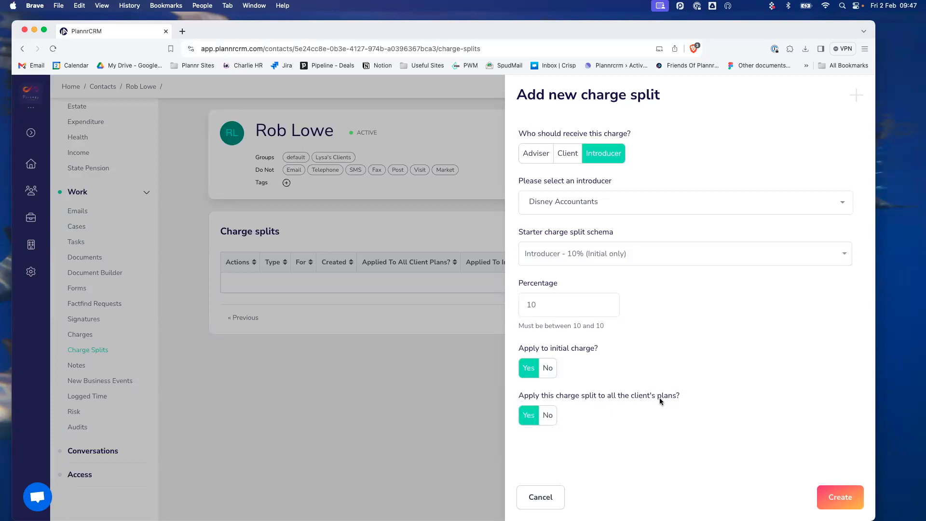
left_click(548, 416)
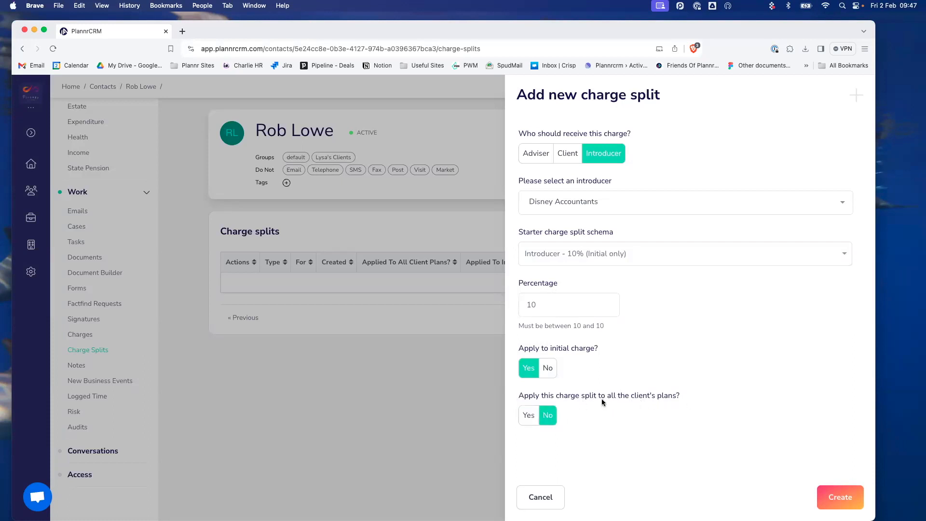
left_click(838, 489)
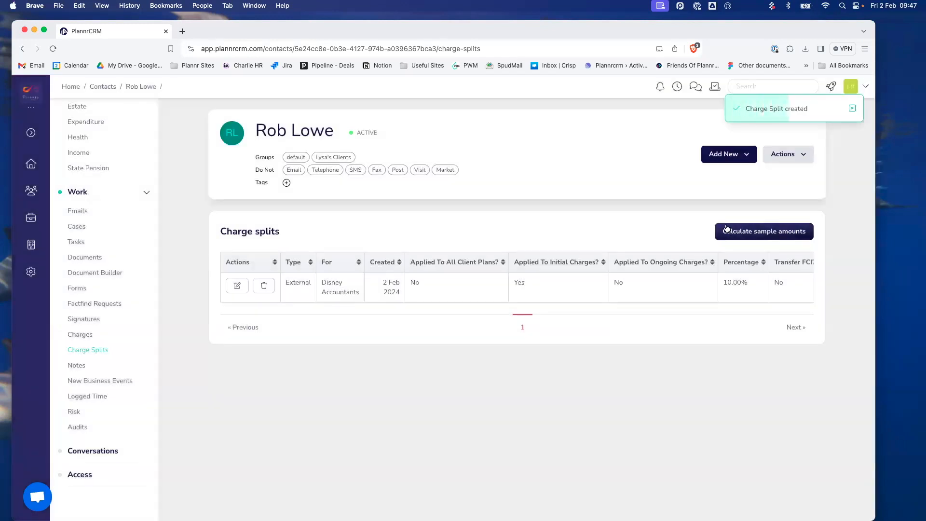
left_click(763, 231)
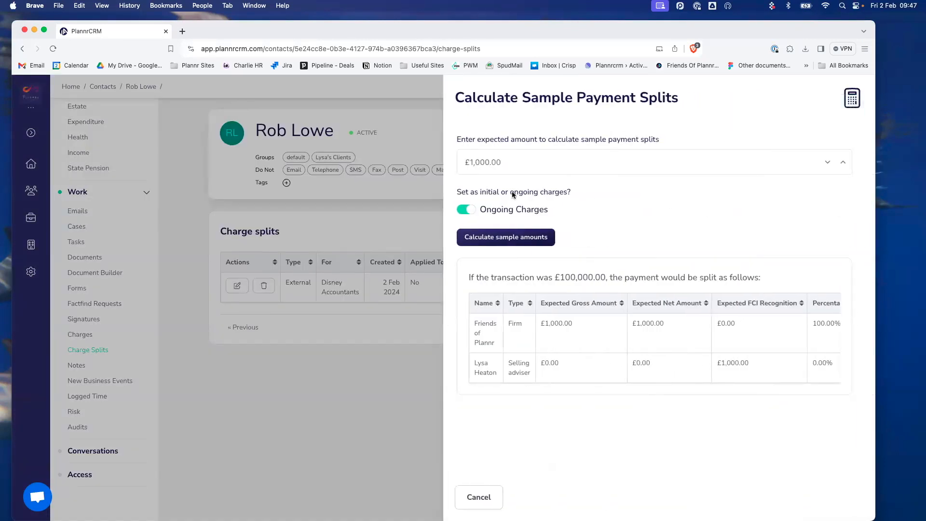
- Recalculate the £1,000.00 initial-charge sample, now including the introducer's share
left_click(467, 209)
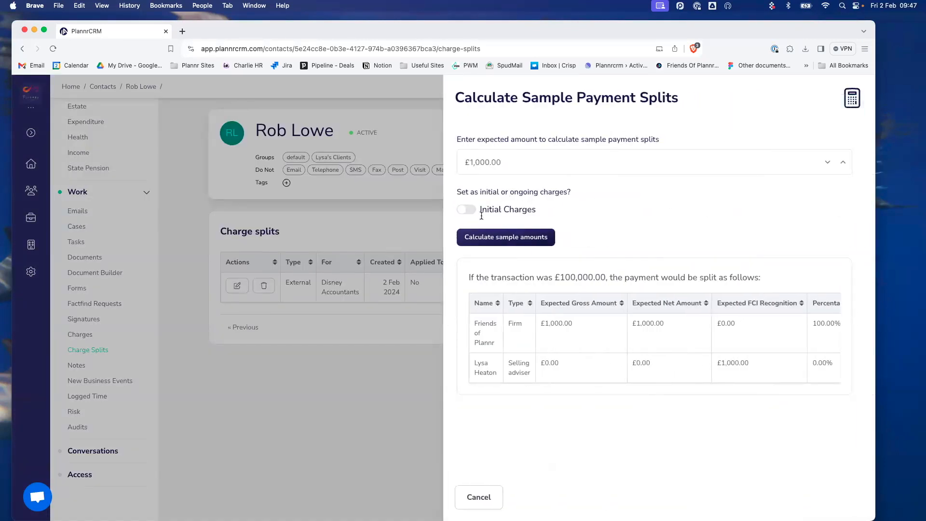
left_click(509, 237)
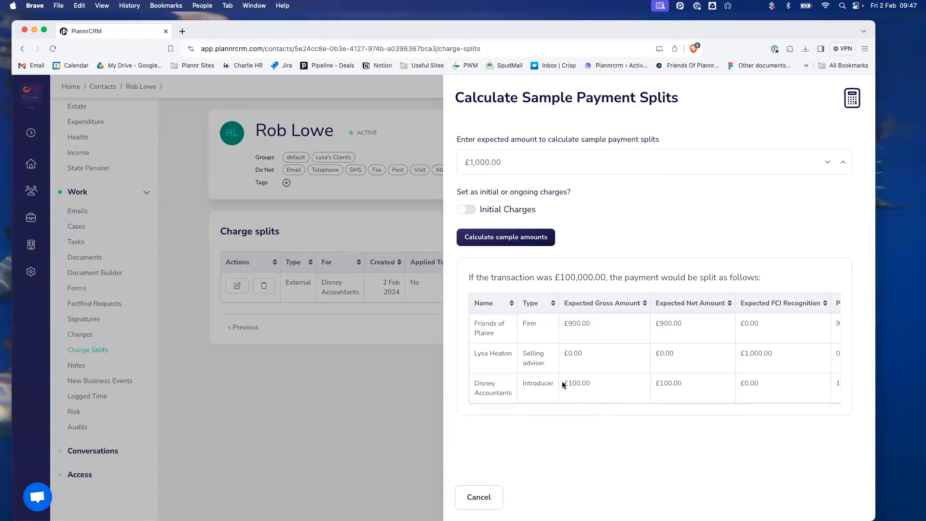
scroll(516, 350, "right", 3)
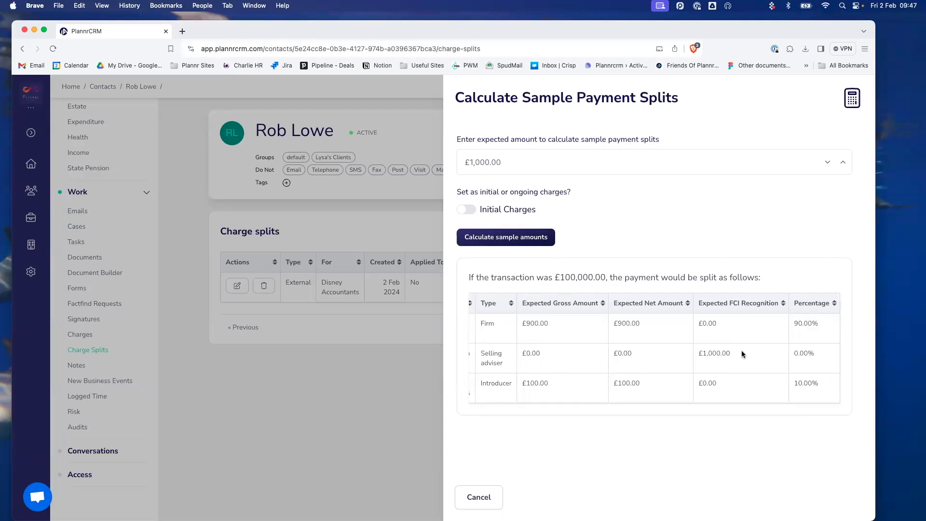
scroll(724, 352, "left", 3)
- Recalculate the sample for ongoing charges, showing the firm at 100%, and close the calculator
left_click(465, 212)
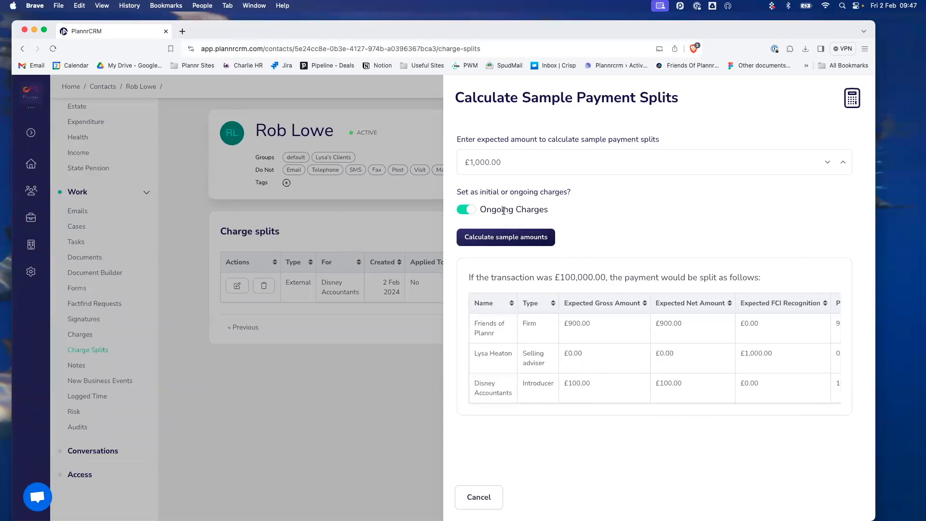
left_click(498, 243)
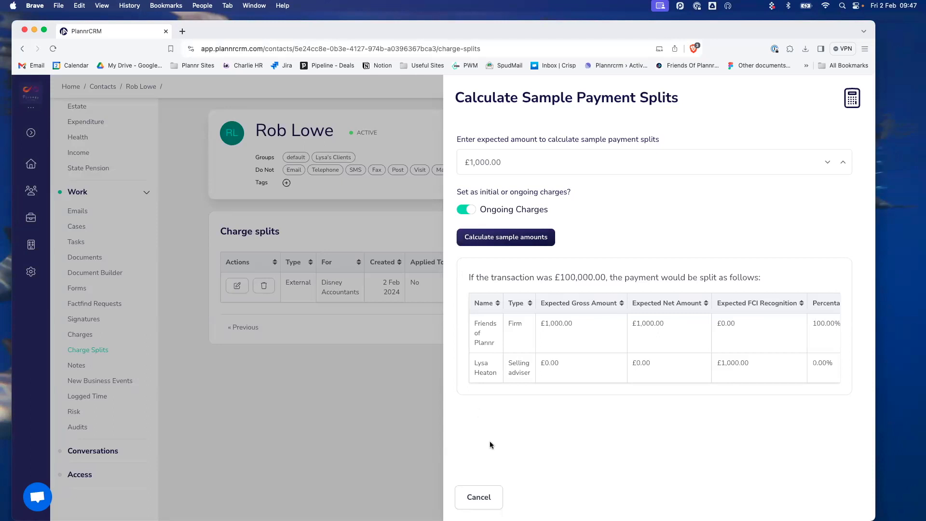
left_click(494, 503)
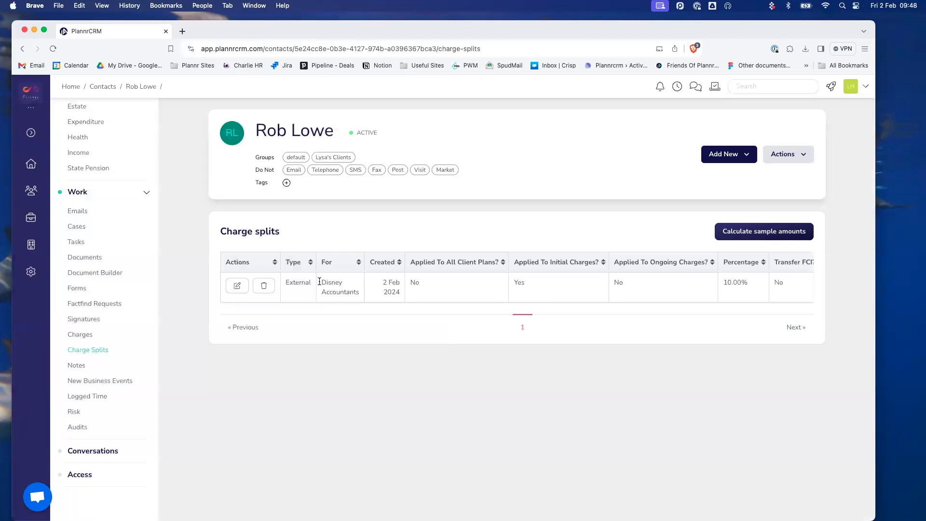
- Delete the Disney Accountants 10% charge split and confirm the removal
left_click(263, 286)
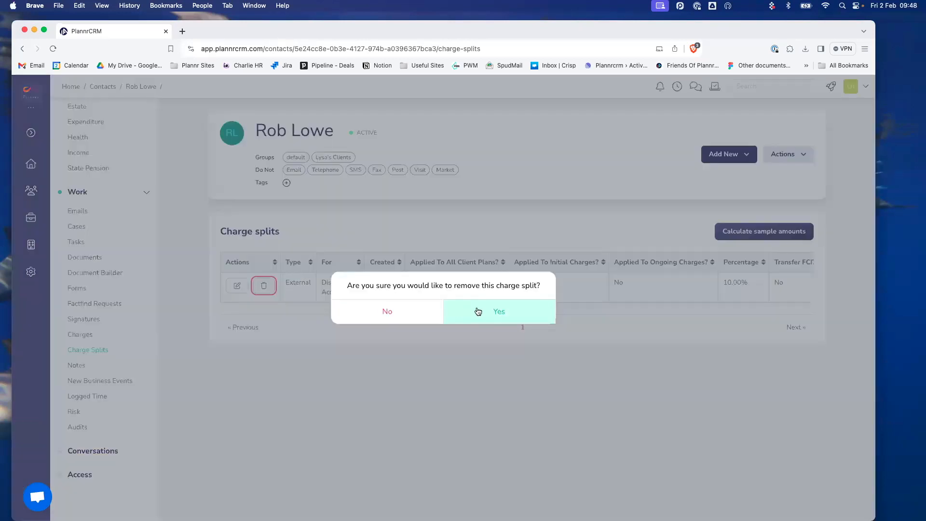
left_click(496, 310)
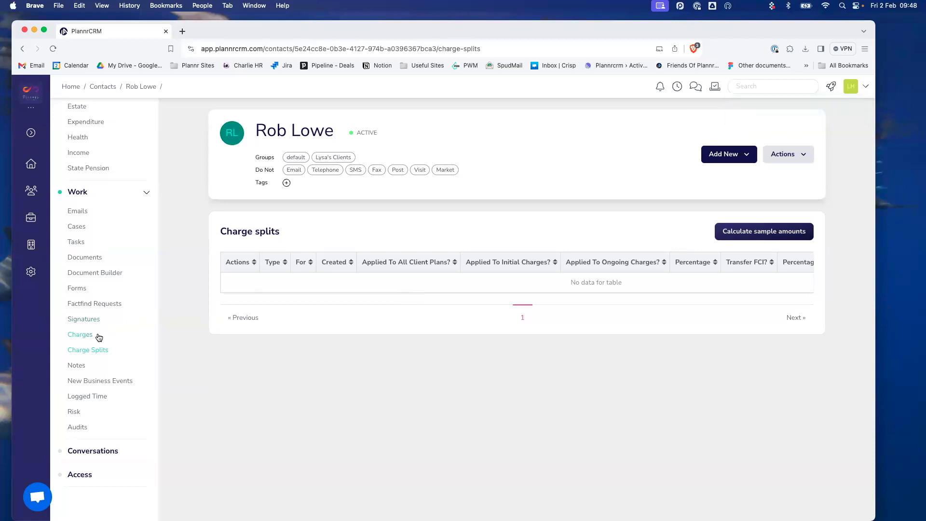
- Open the client's Charges page and check the empty Expectations and Charge Schedules tabs
left_click(99, 336)
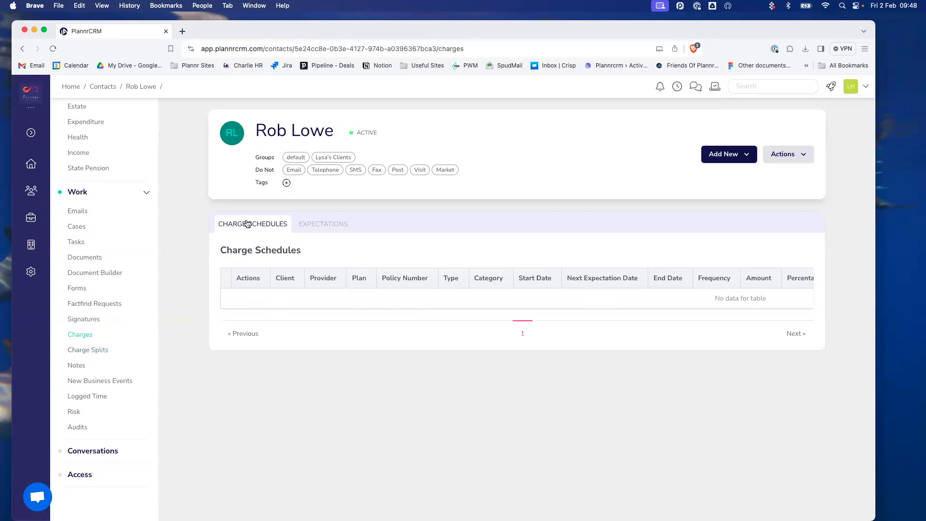
left_click(330, 225)
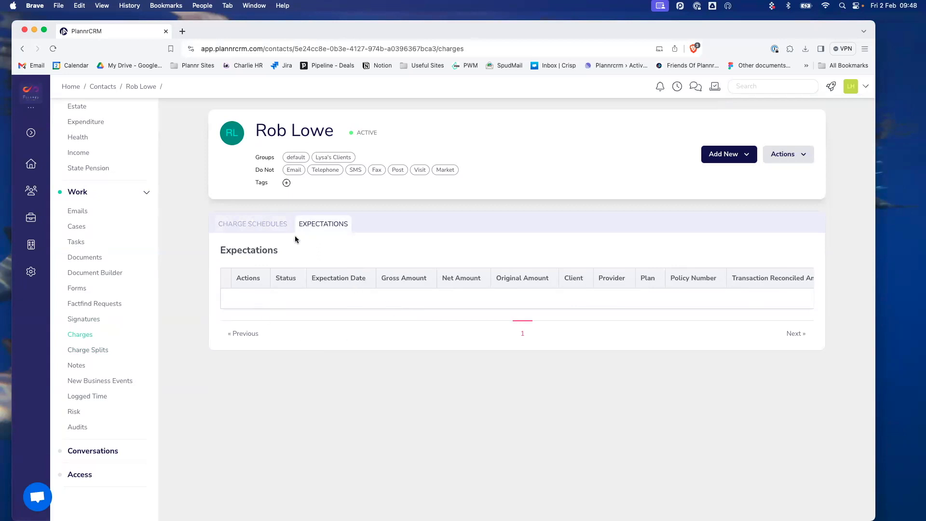
left_click(257, 228)
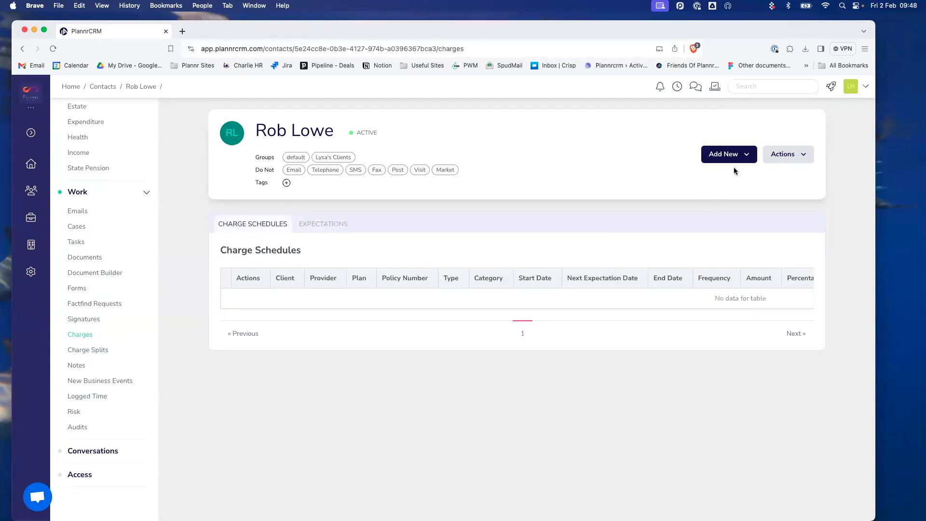
- Start a new charge schedule with fee type One Off
left_click(728, 155)
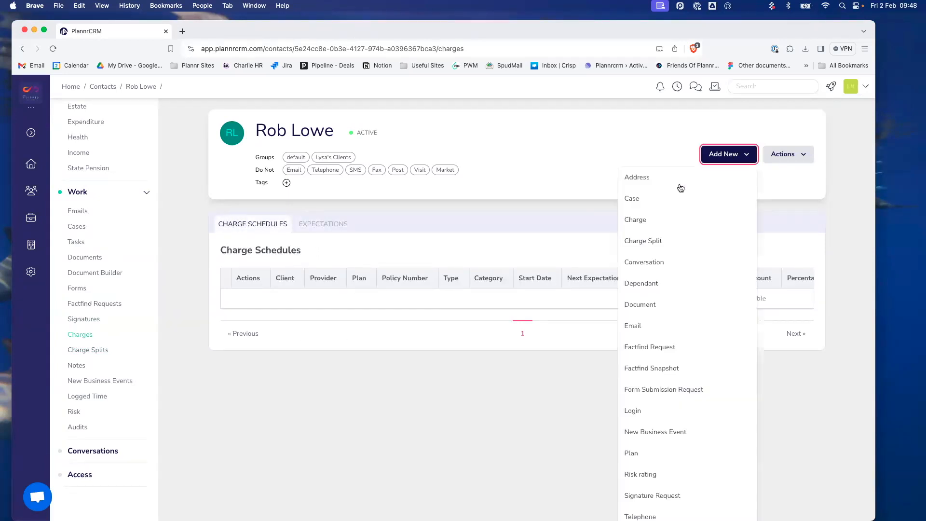
left_click(660, 220)
left_click(445, 156)
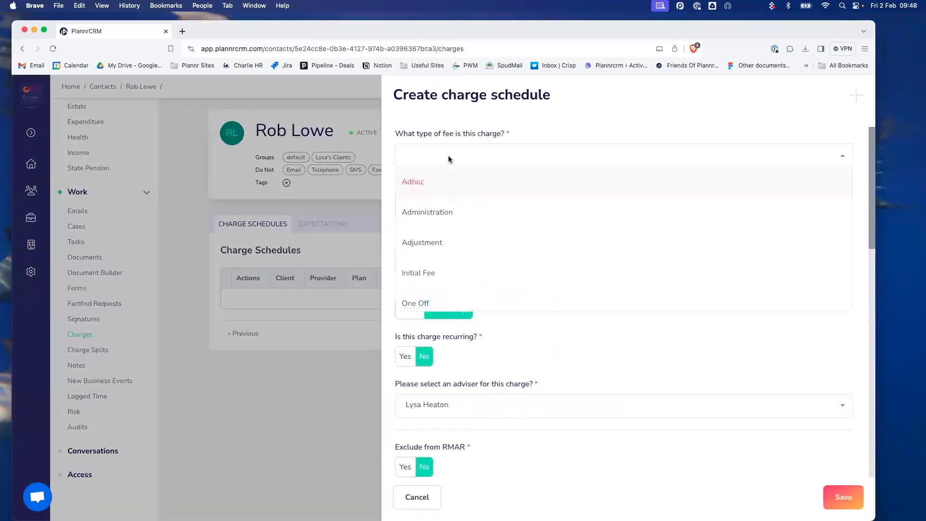
scroll(458, 255, "down", 1)
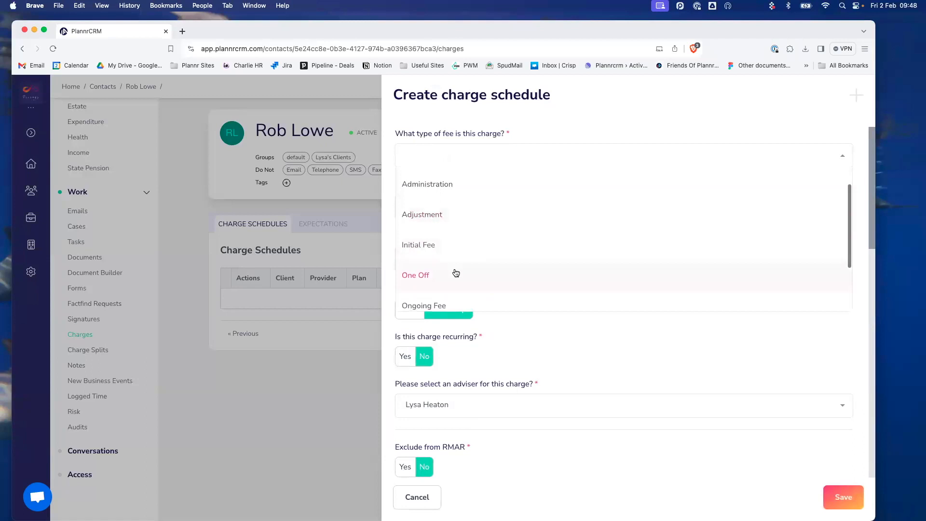
left_click(454, 272)
- Set expected payment date 02/02/2024 and amount £10,000.00, keeping the assigned adviser
left_click(465, 207)
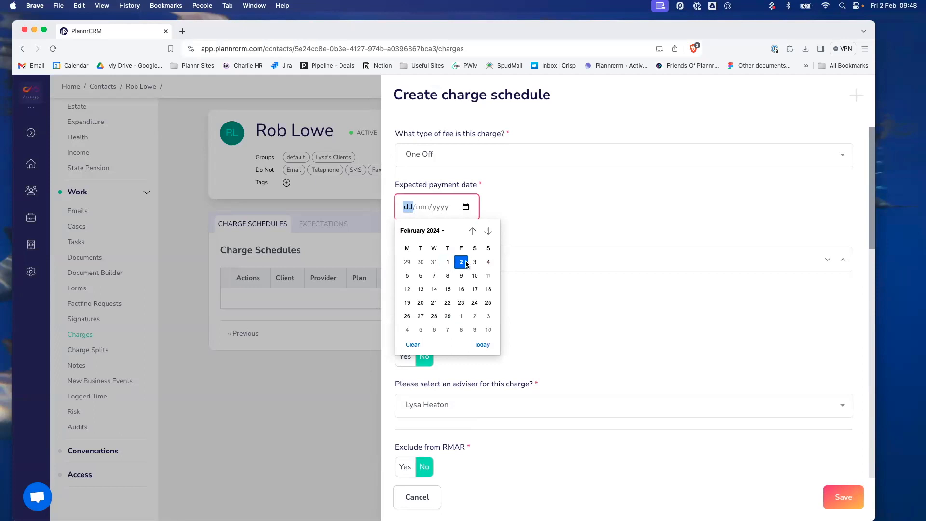
left_click(457, 263)
left_click(444, 259)
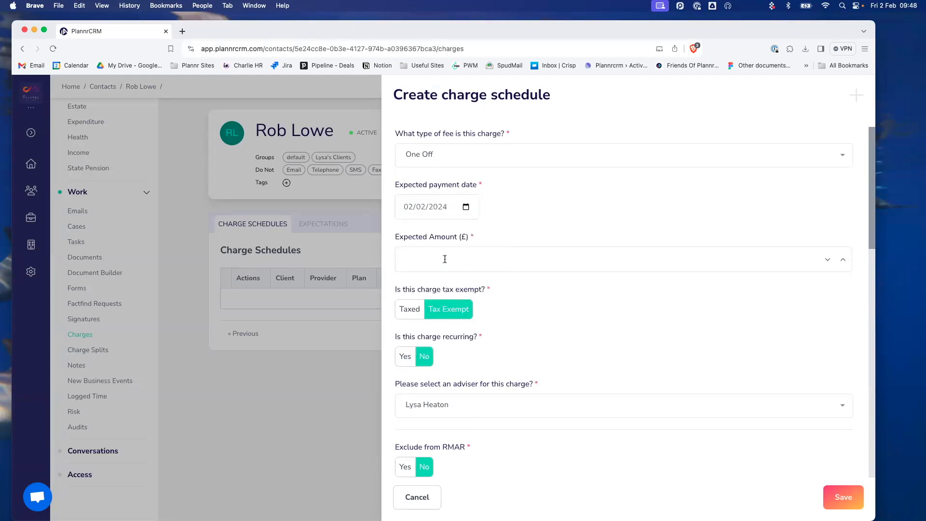
type("10000")
key("Tab")
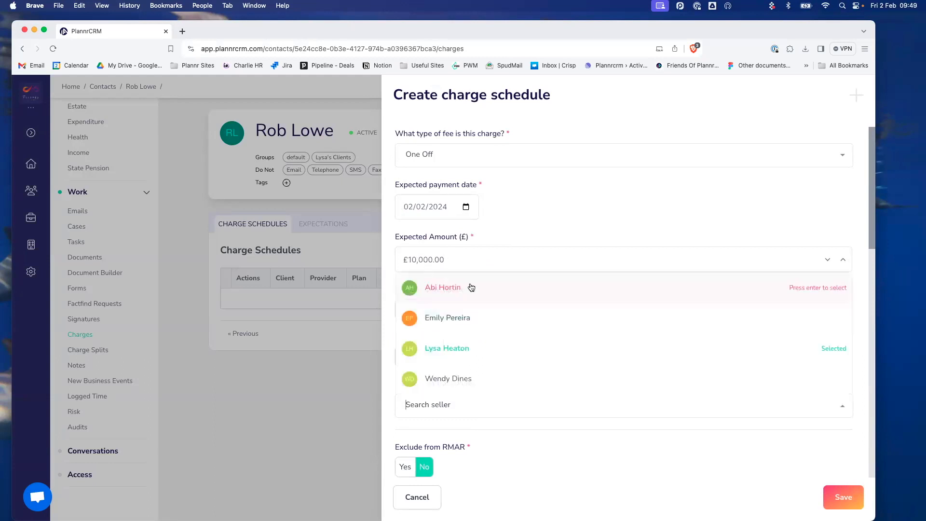
left_click(548, 227)
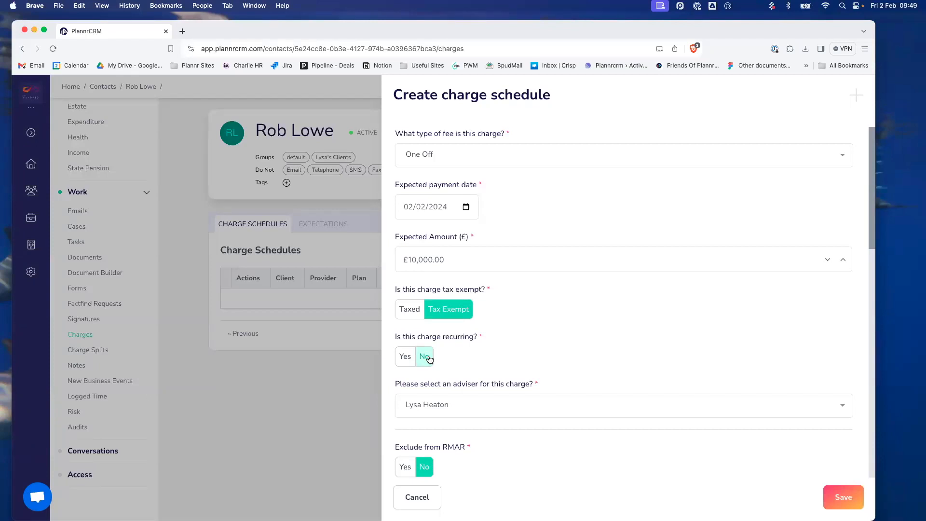
scroll(513, 356, "down", 3)
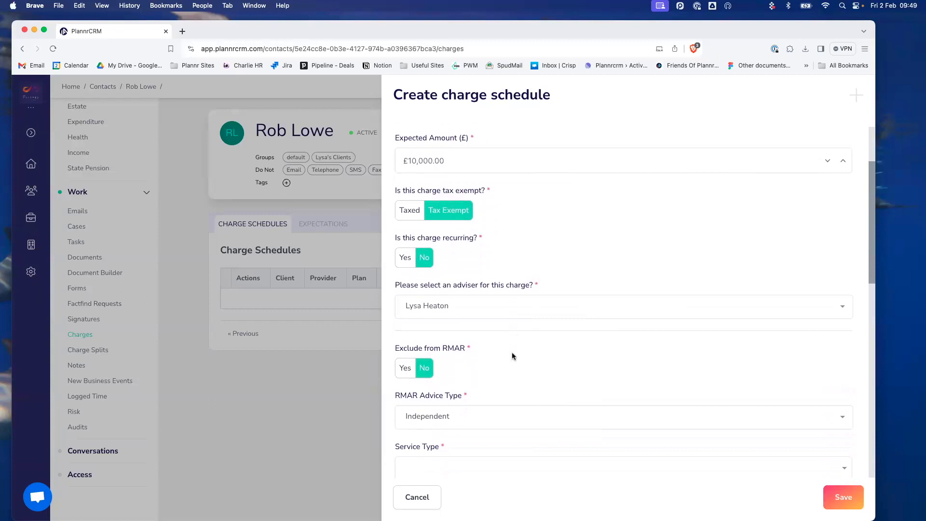
scroll(512, 356, "down", 2)
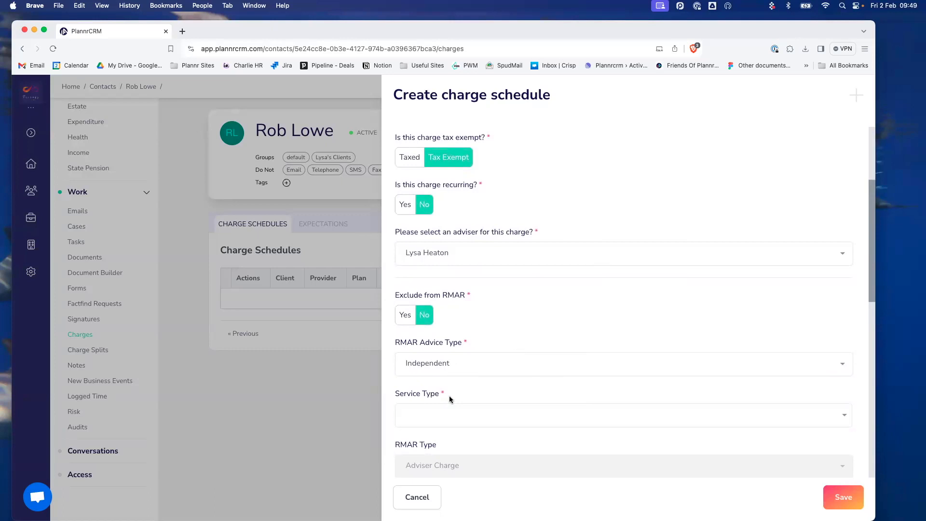
left_click(447, 420)
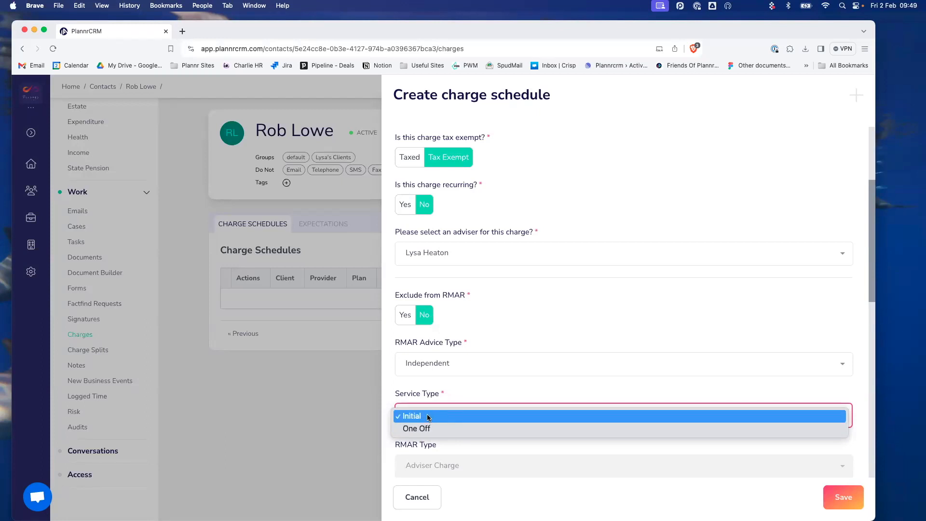
- Set the charge's service type to Initial
left_click(429, 417)
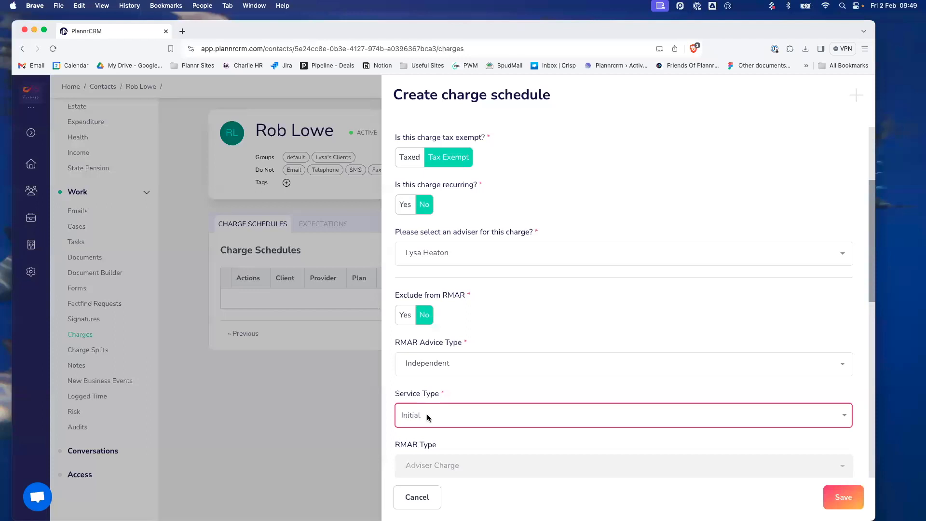
scroll(428, 417, "down", 2)
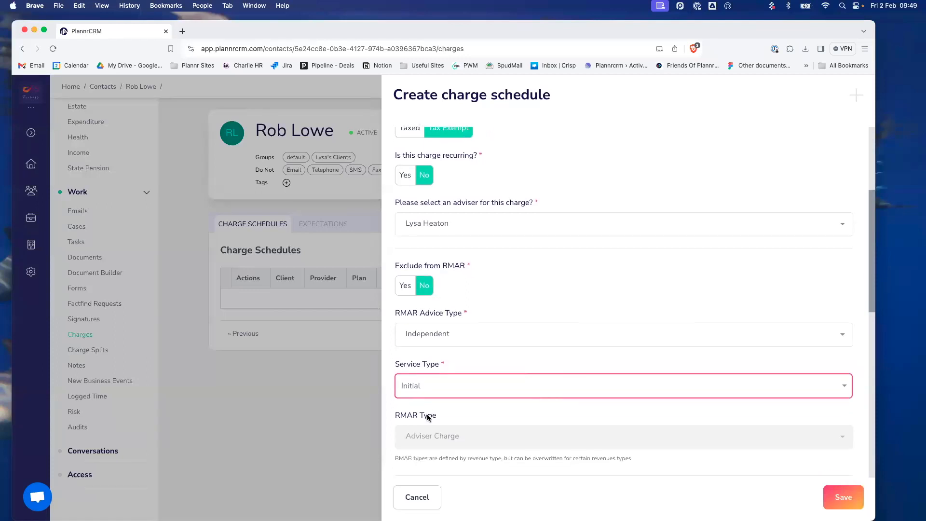
scroll(427, 418, "down", 8)
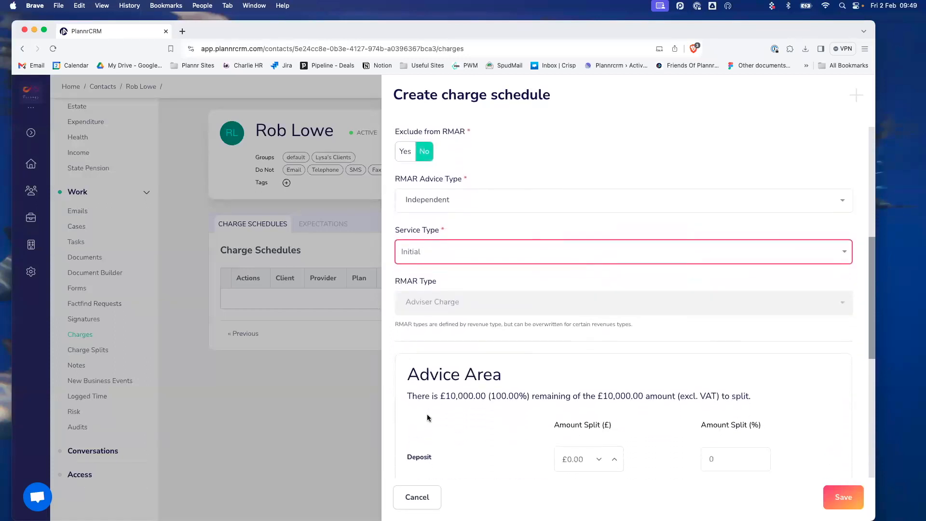
scroll(428, 417, "down", 2)
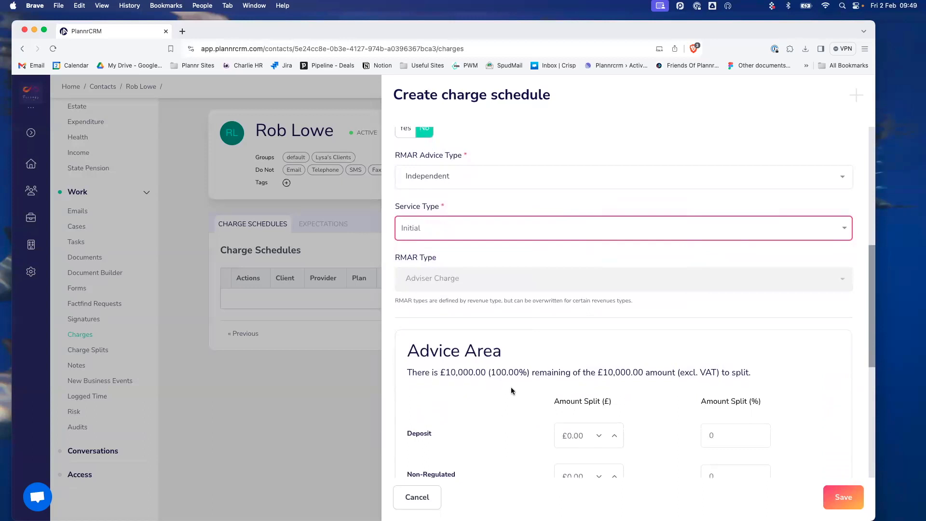
scroll(488, 394, "down", 2)
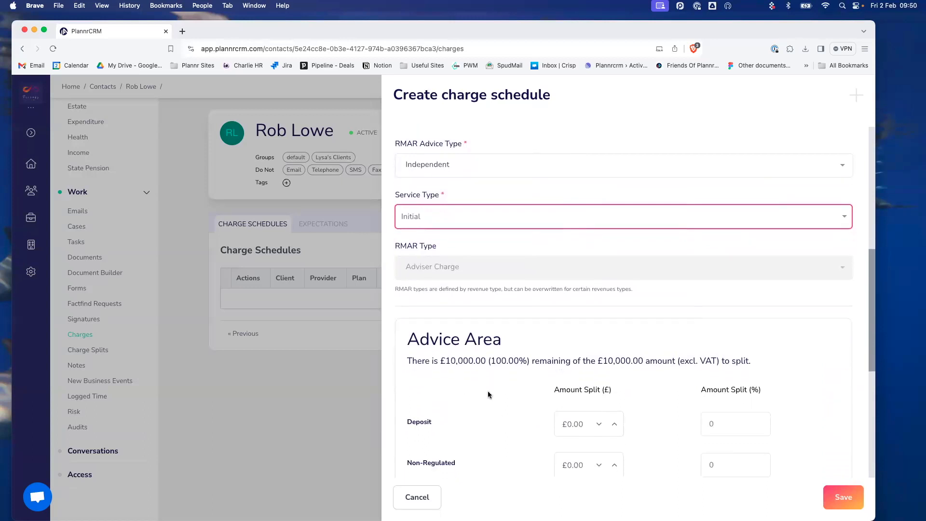
scroll(549, 356, "down", 8)
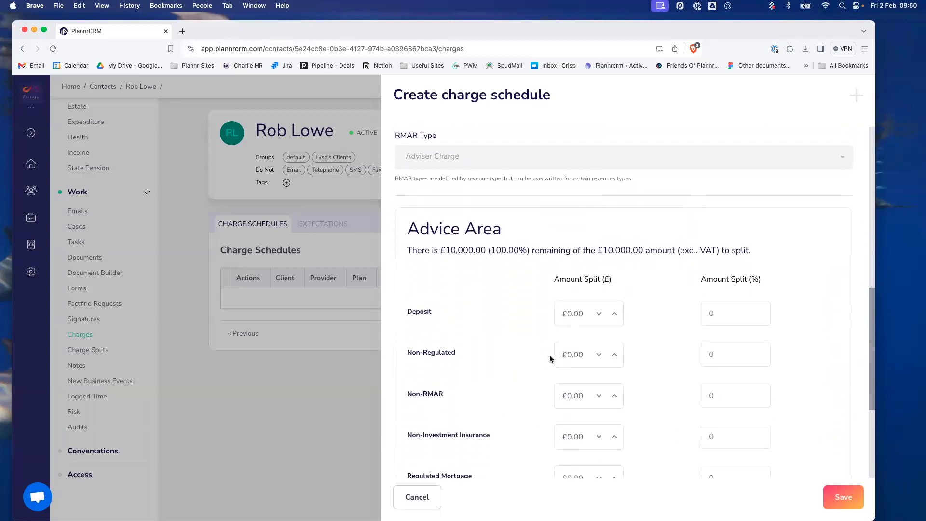
scroll(549, 356, "down", 1)
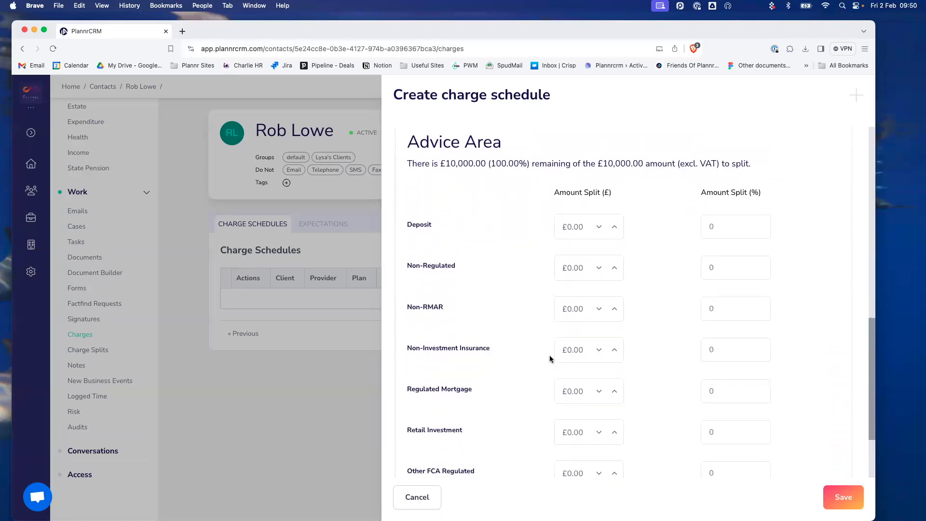
scroll(549, 358, "down", 3)
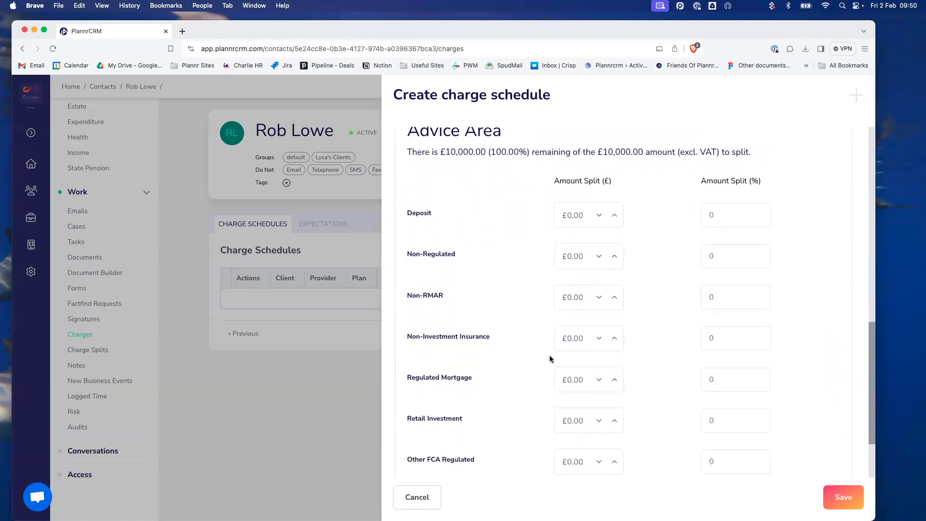
scroll(549, 359, "down", 1)
scroll(550, 359, "up", 2)
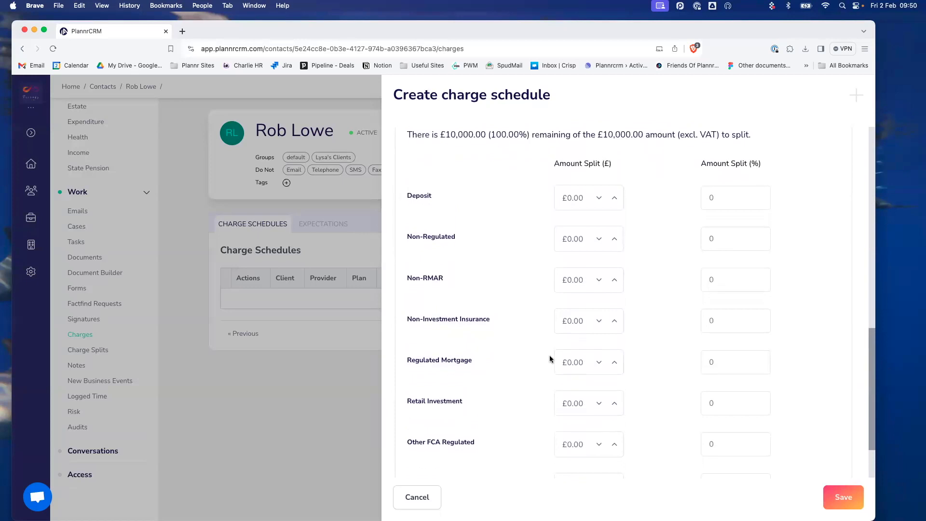
scroll(550, 359, "down", 1)
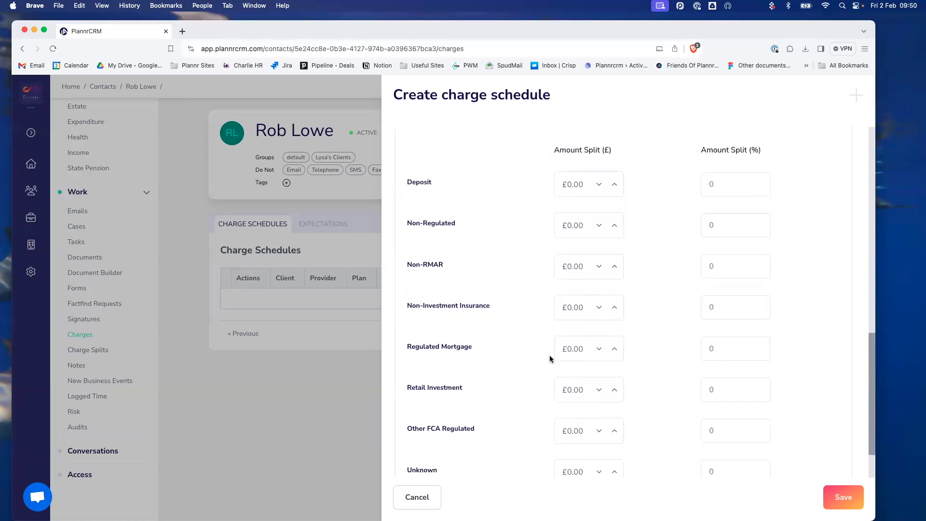
- Give Retail Investment a 100% amount split and confirm the total reads 100%
left_click(723, 391)
key("BackSpace")
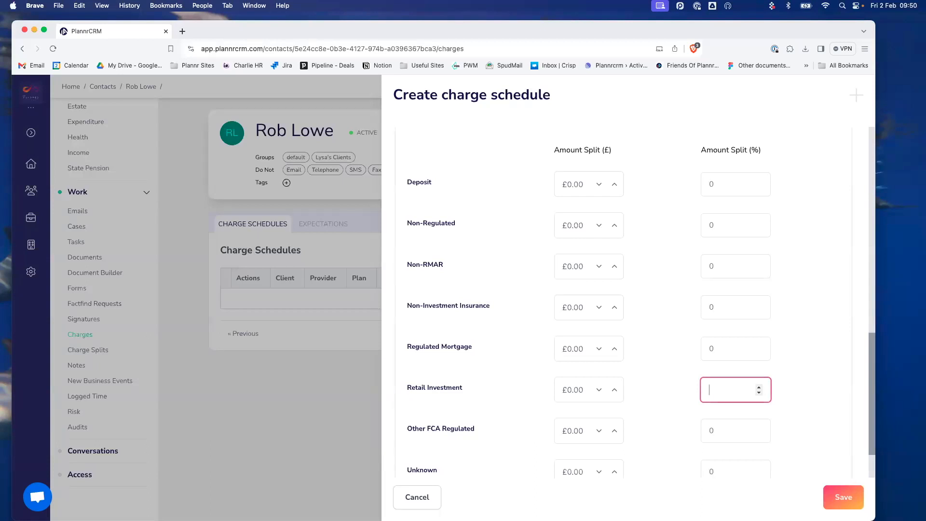
type("100")
left_click(798, 379)
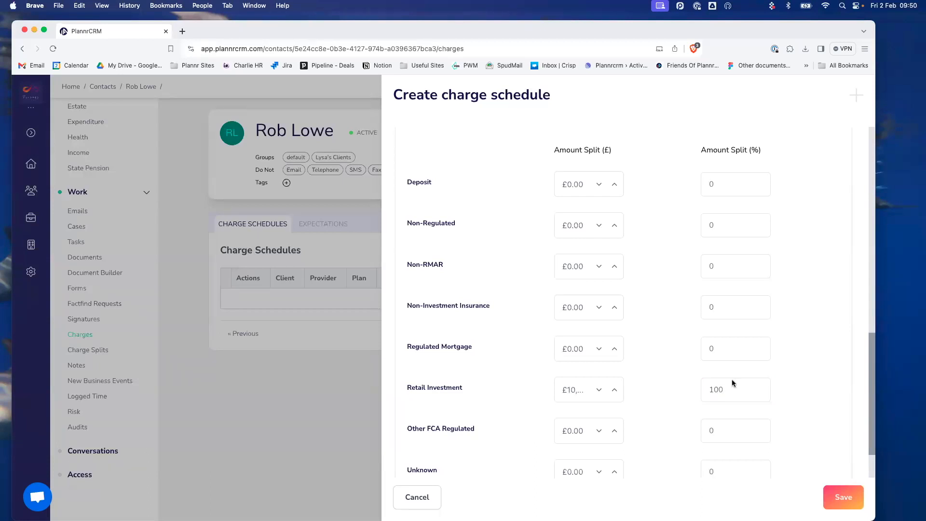
scroll(611, 399, "up", 3)
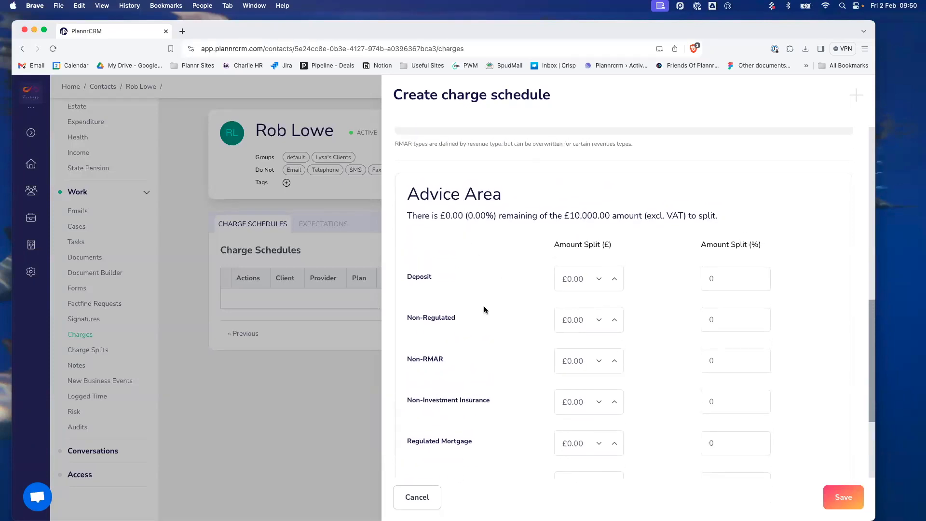
scroll(484, 309, "down", 3)
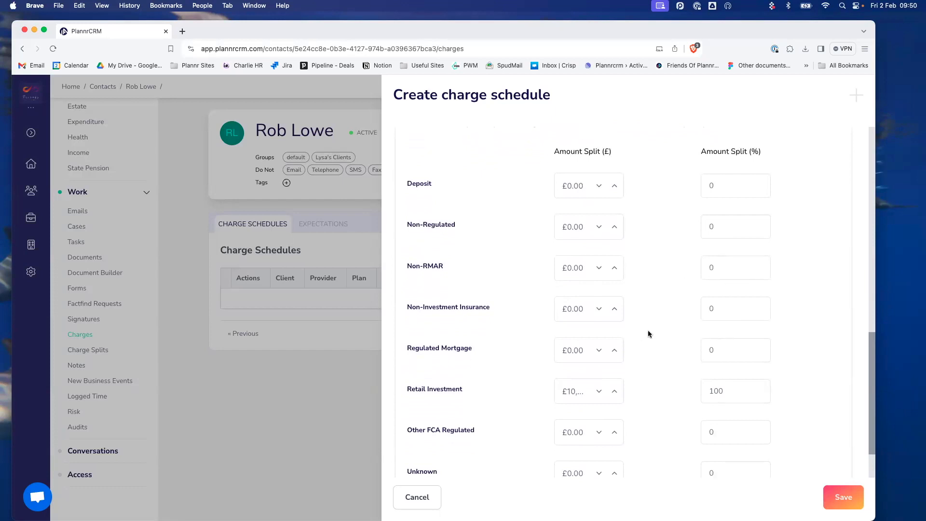
scroll(647, 329, "down", 1)
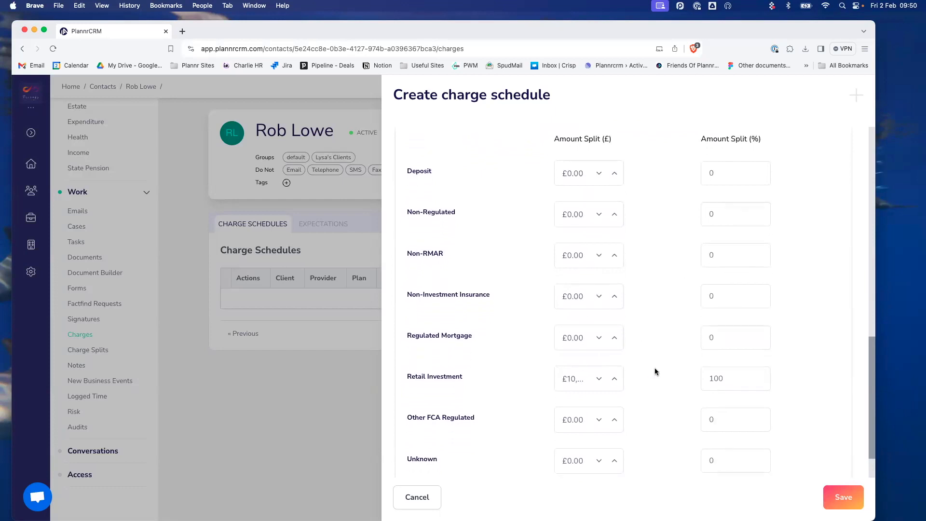
scroll(654, 370, "down", 2)
- Save the £10,000.00 one-off fee, review its new expectation, then return to Charge Schedules
left_click(850, 503)
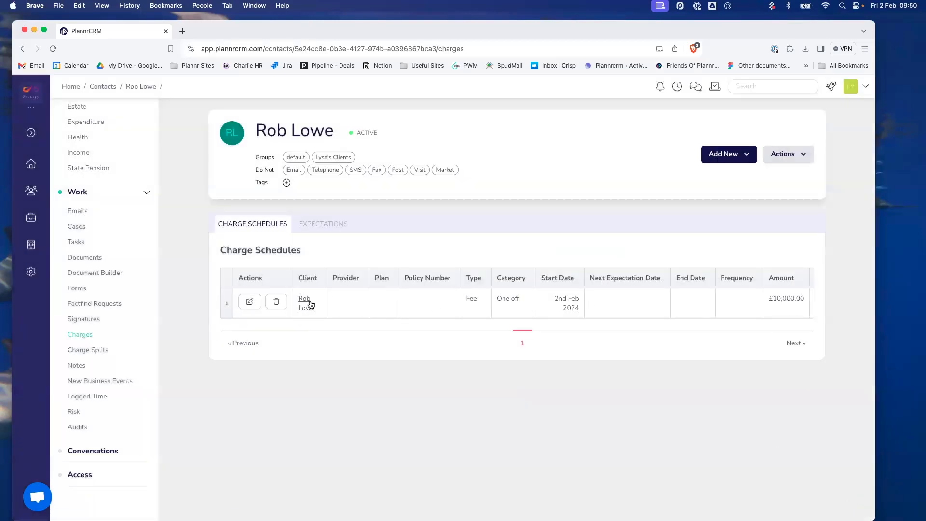
left_click(325, 227)
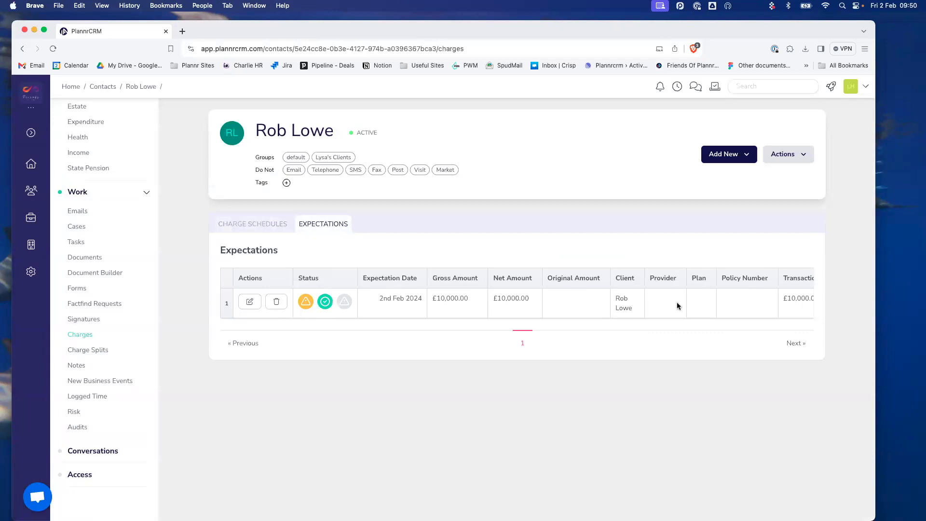
mouse_move(307, 304)
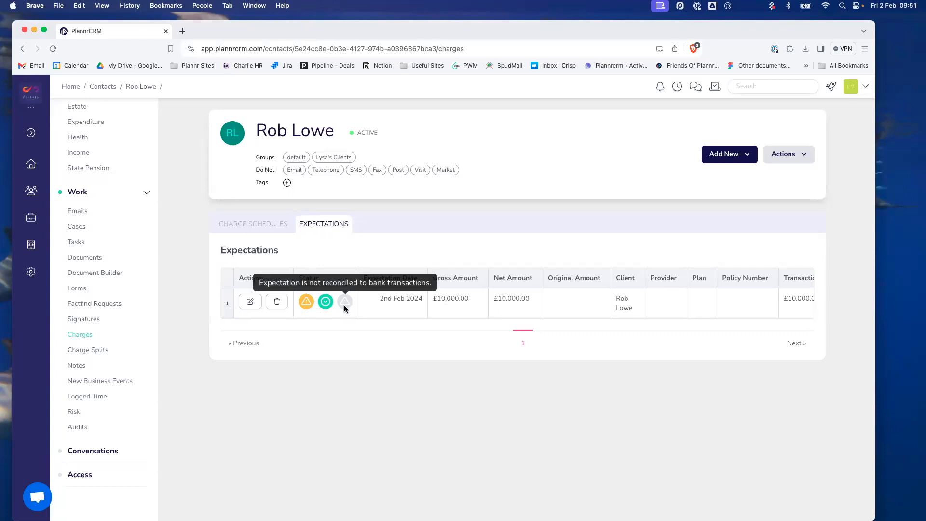
left_click(255, 229)
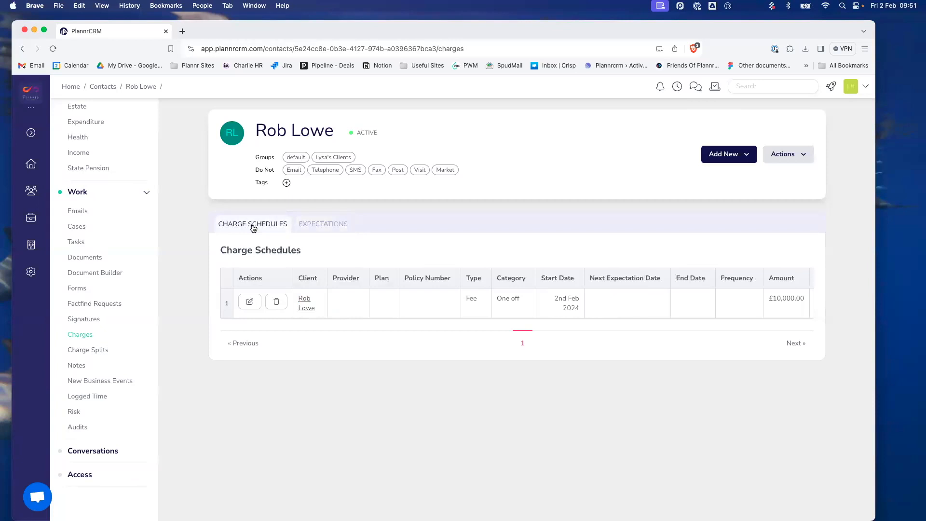
left_click(250, 302)
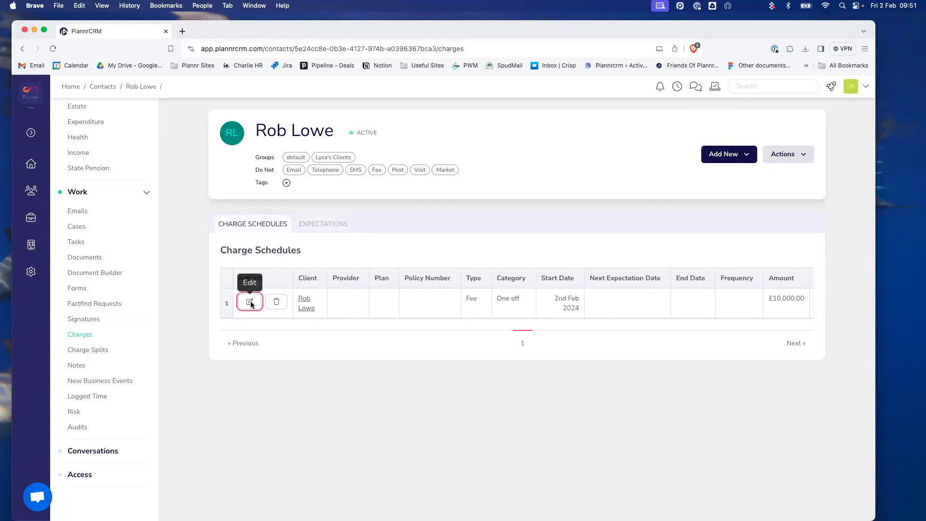
scroll(546, 389, "down", 1)
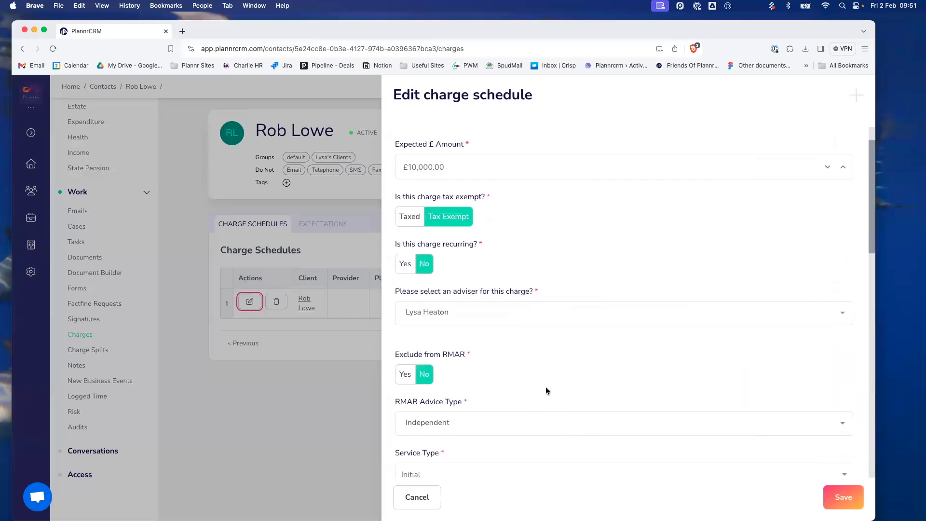
left_click(423, 498)
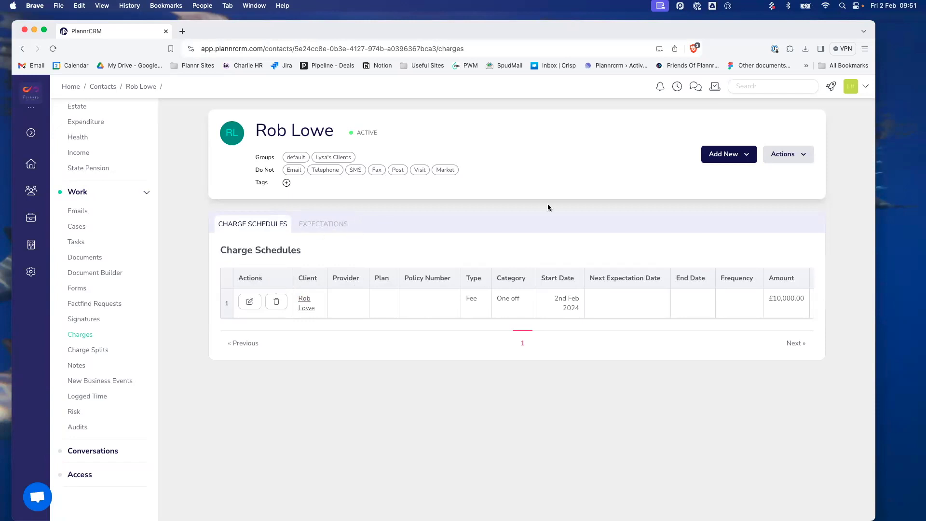
- Start a new charge as an Ongoing Fee with expected payment date 02/02/2024
left_click(723, 155)
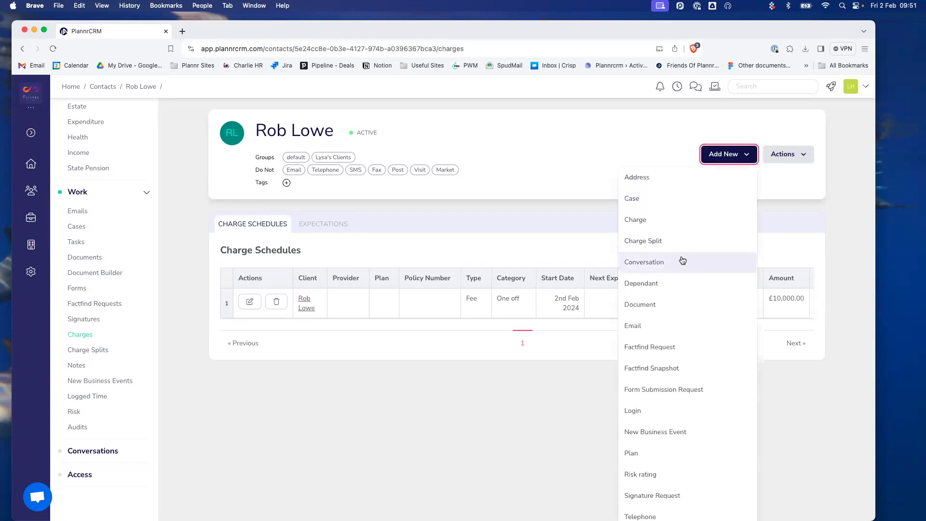
left_click(663, 223)
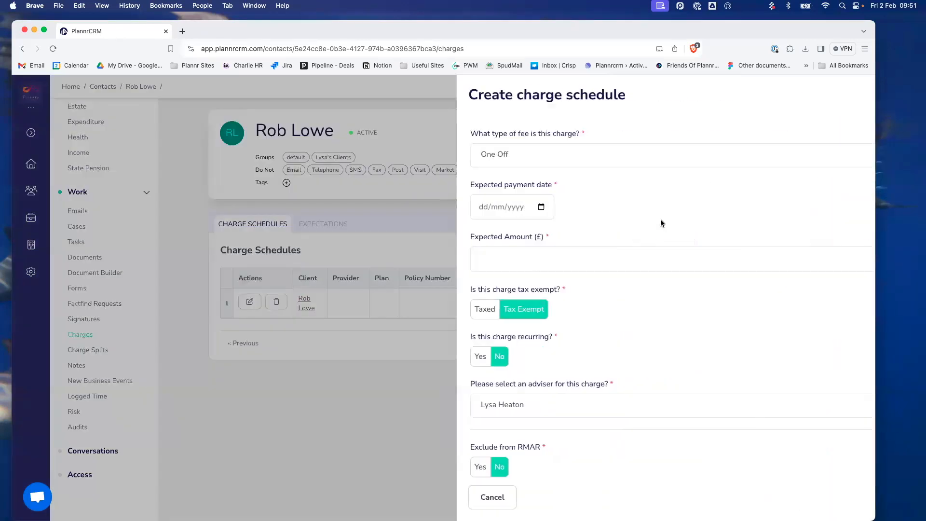
left_click(474, 151)
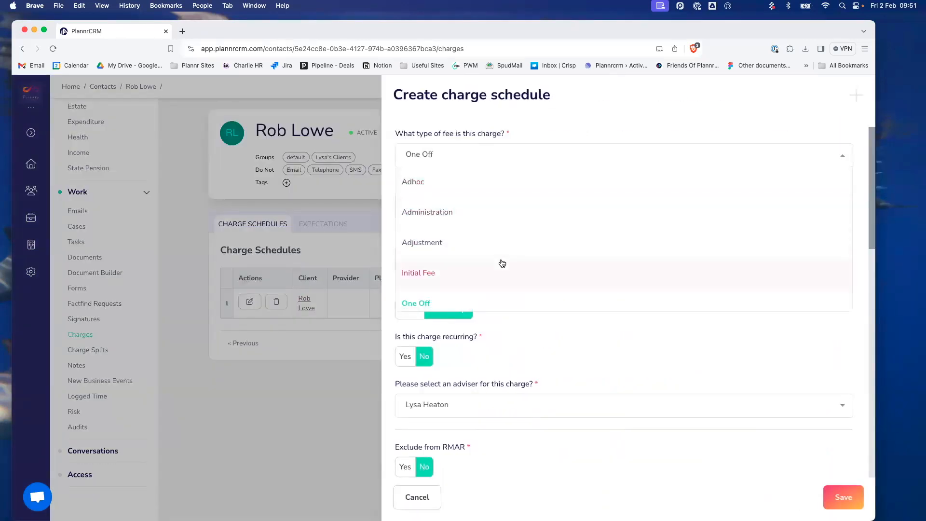
scroll(494, 271, "down", 1)
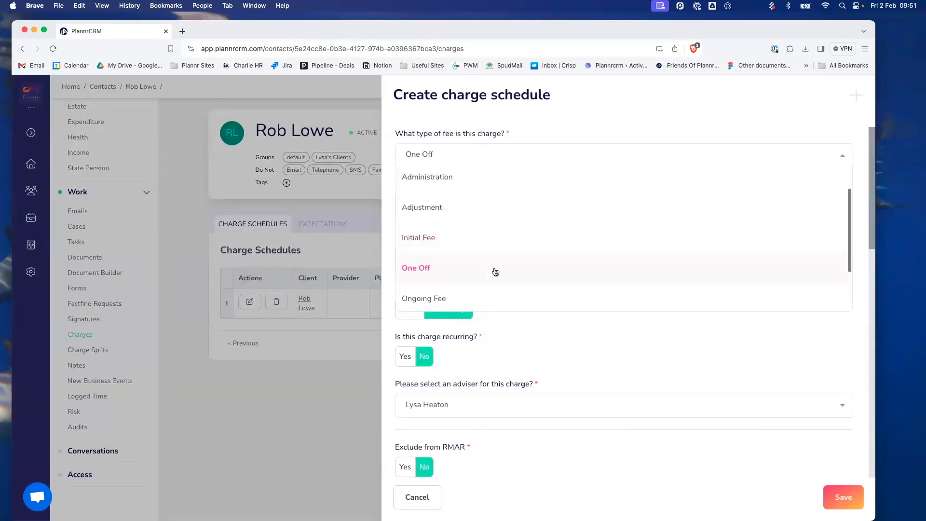
left_click(485, 295)
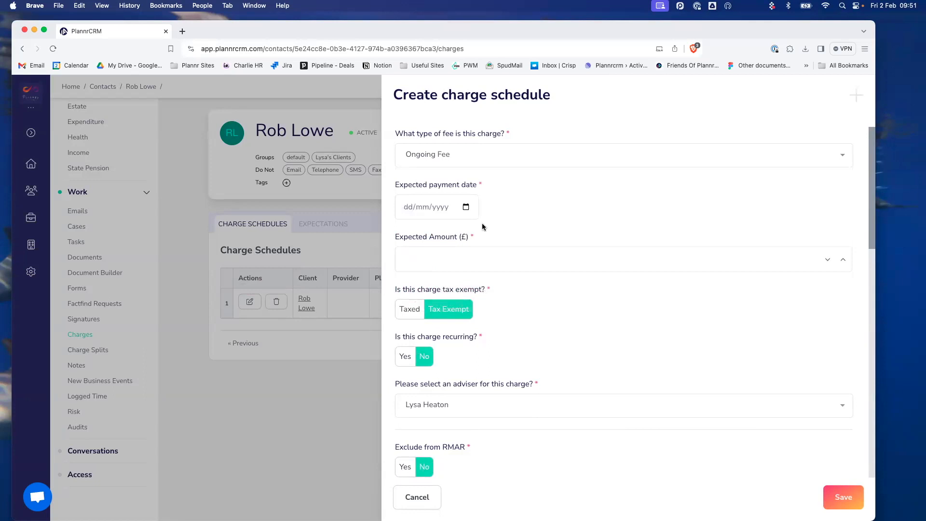
left_click(466, 207)
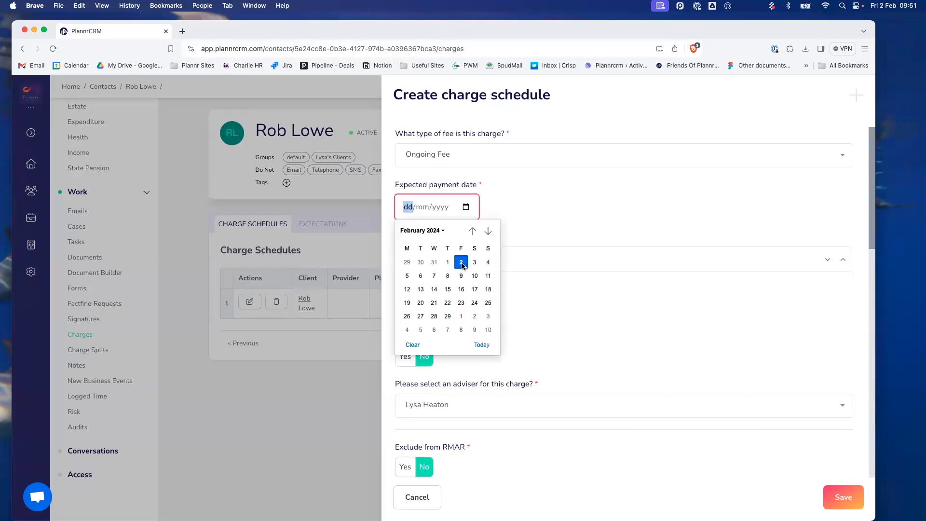
left_click(461, 263)
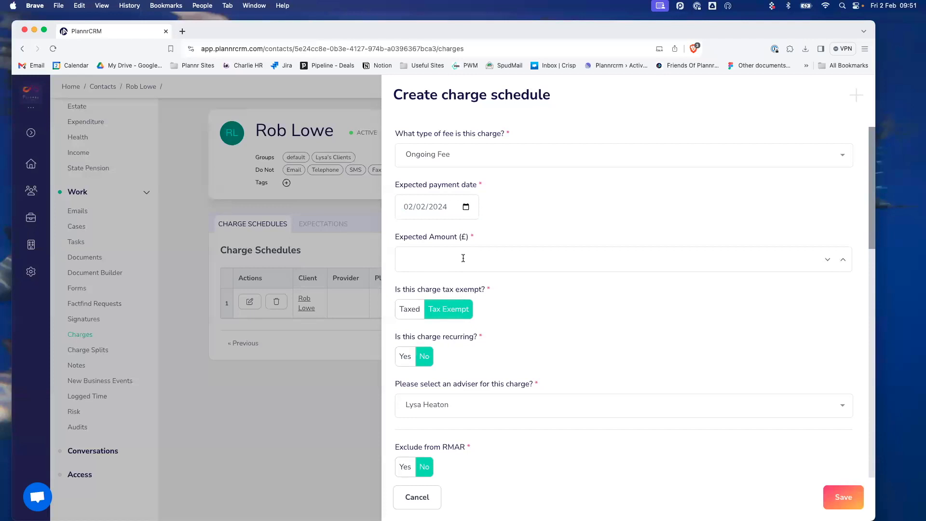
- Enter £750.00 as the expected amount, keeping the current adviser
type("750")
scroll(468, 253, "up", 1)
left_click(590, 303)
left_click(430, 259)
type("750")
key("Tab")
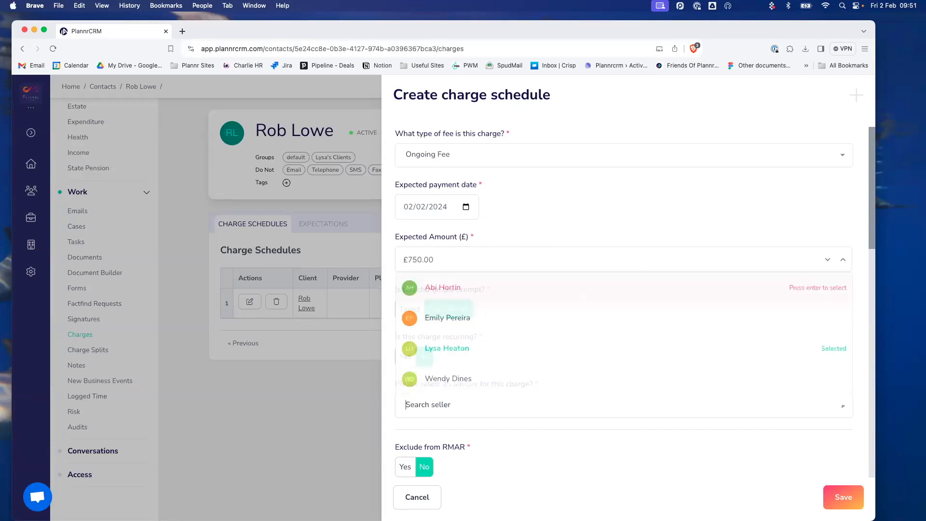
left_click(599, 221)
- Make the charge recur Monthly with no end date
left_click(406, 361)
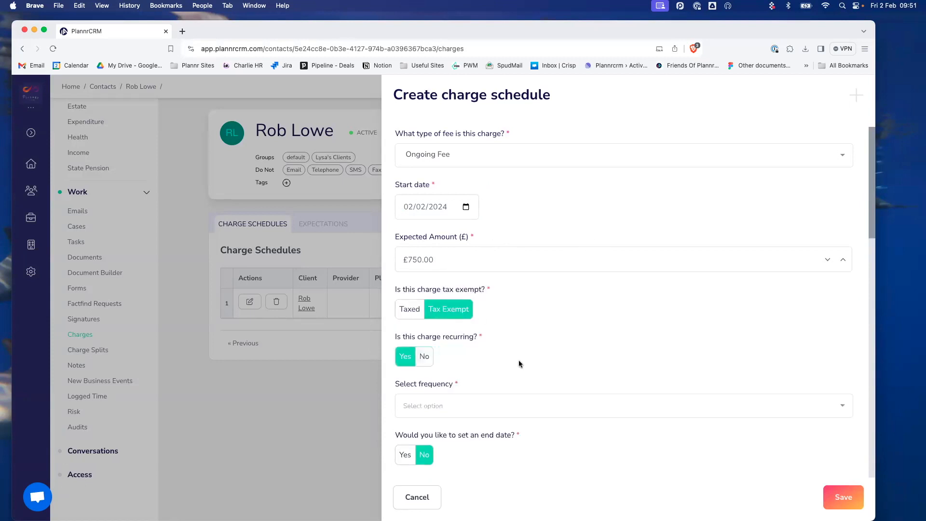
scroll(428, 358, "down", 2)
left_click(481, 367)
left_click(468, 351)
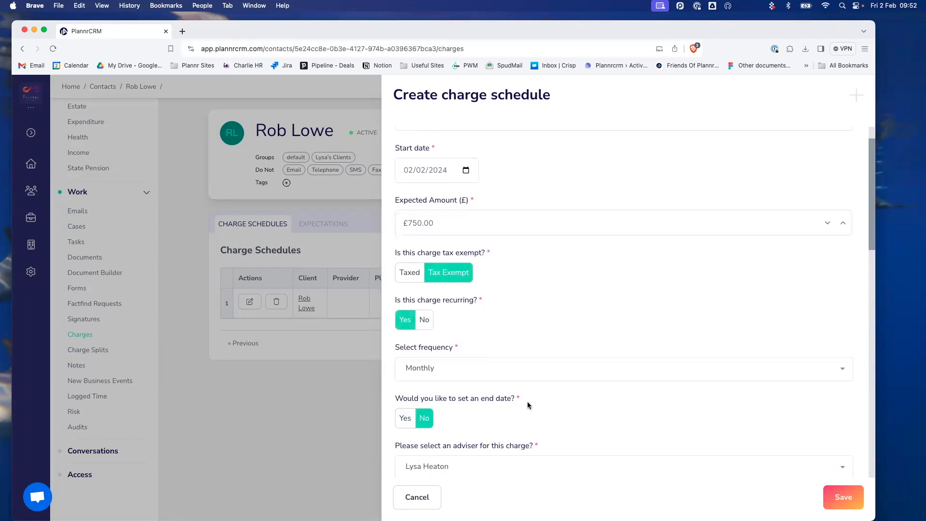
left_click(405, 418)
scroll(390, 410, "down", 3)
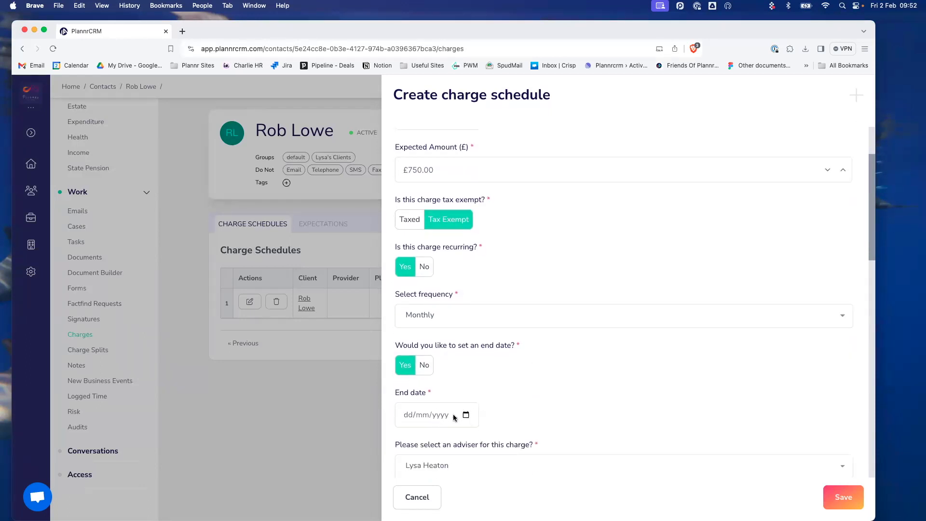
left_click(424, 367)
scroll(465, 391, "down", 4)
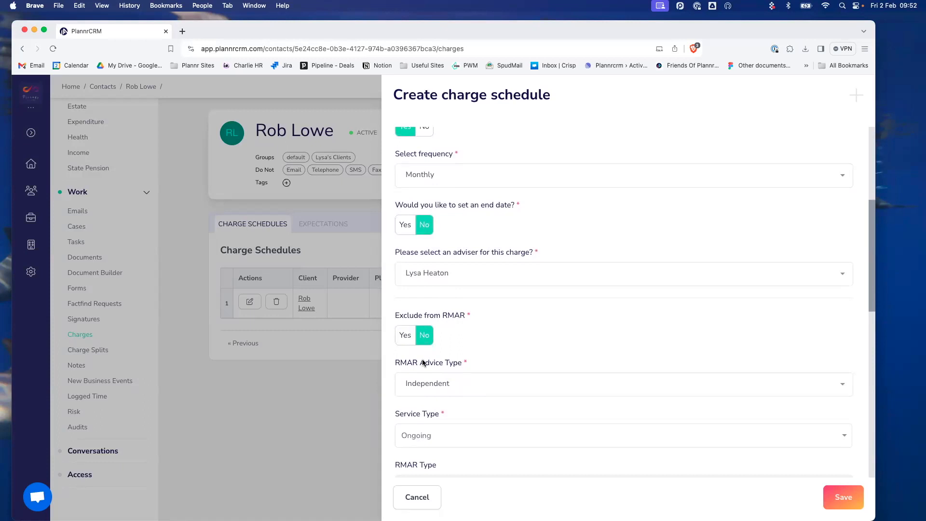
- Allocate 100% of the fee to Retail Investment in the Amount Split
scroll(510, 387, "down", 2)
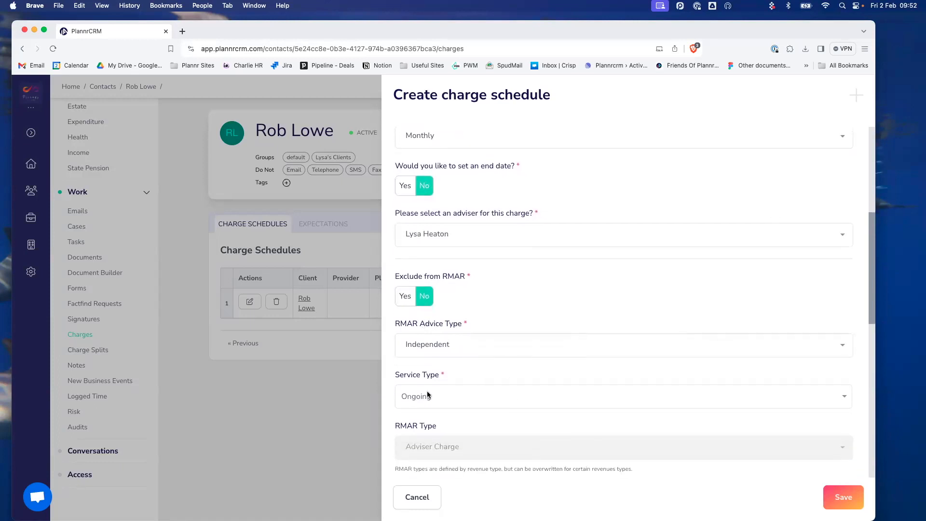
scroll(459, 401, "down", 15)
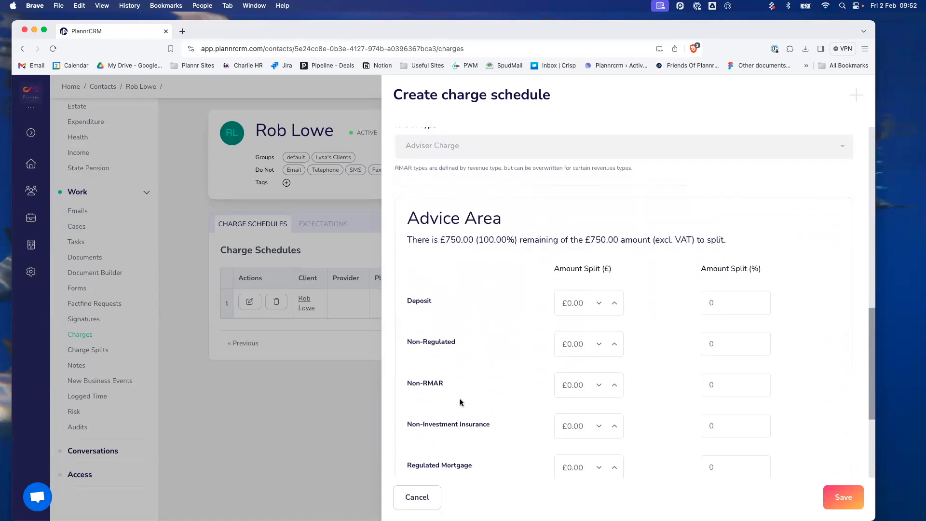
scroll(460, 402, "down", 1)
scroll(461, 400, "down", 2)
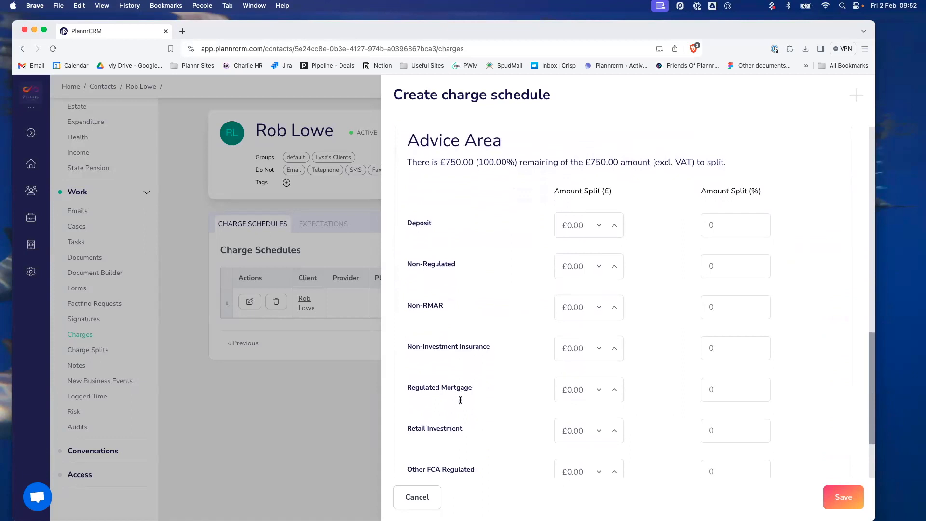
scroll(461, 401, "down", 3)
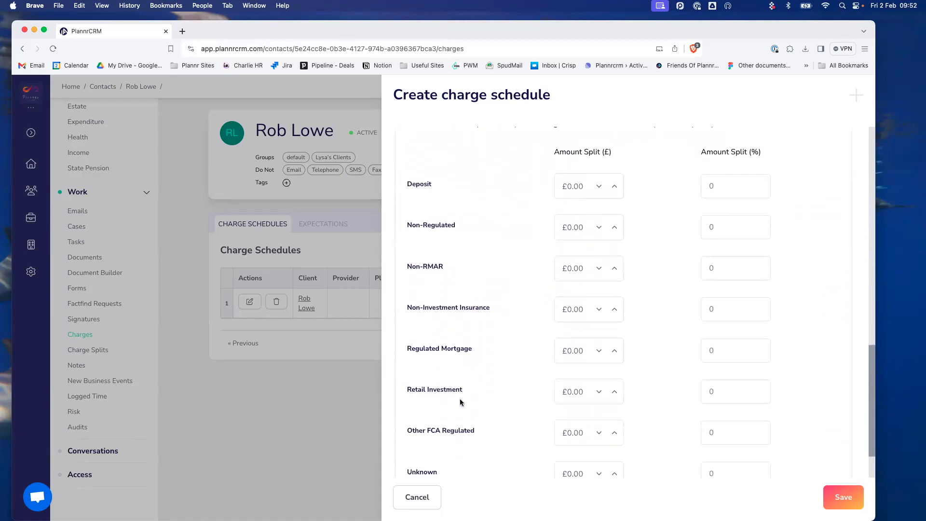
left_click(723, 379)
key("BackSpace")
type("100")
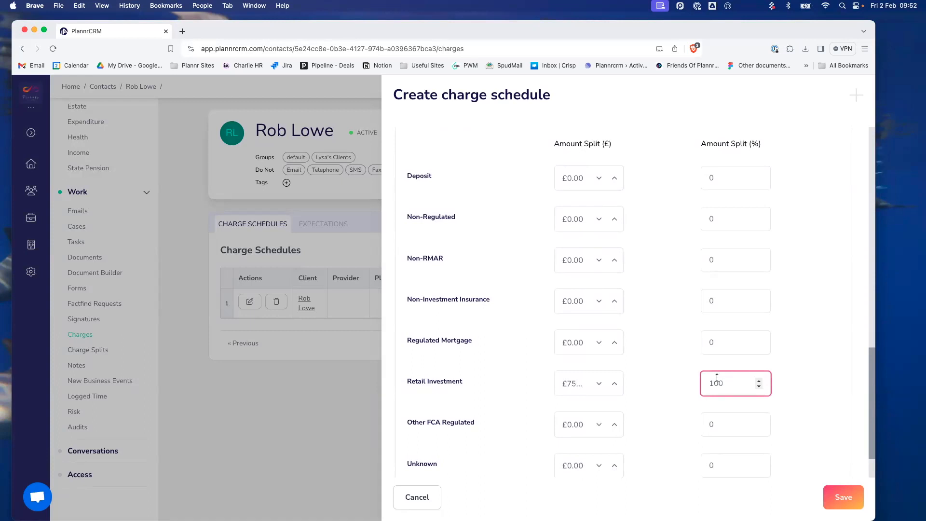
left_click(678, 375)
- Save the £750.00 monthly ongoing fee and scroll across the Charge Schedules table
scroll(673, 407, "down", 2)
left_click(843, 497)
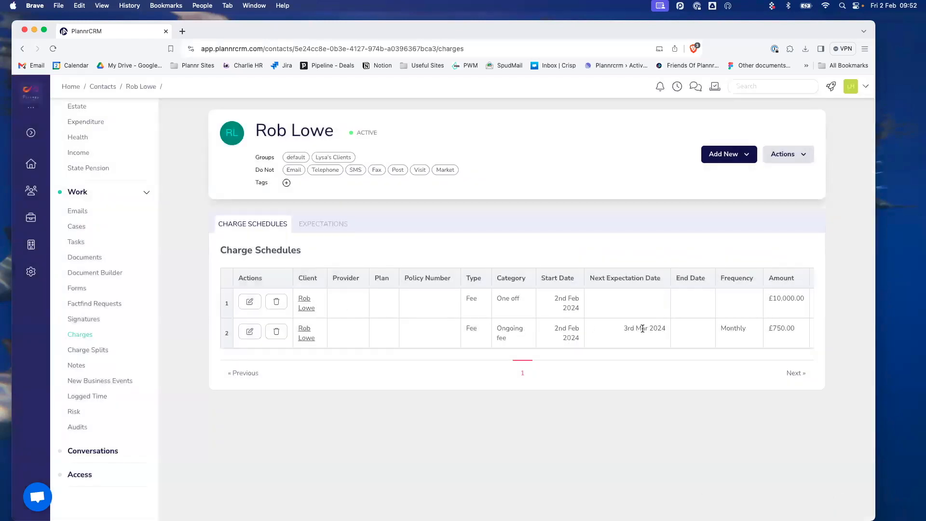
scroll(642, 329, "right", 5)
scroll(641, 328, "right", 5)
scroll(641, 328, "left", 10)
- Review the three expectations for both charges, then go to the client's Plans page
left_click(309, 226)
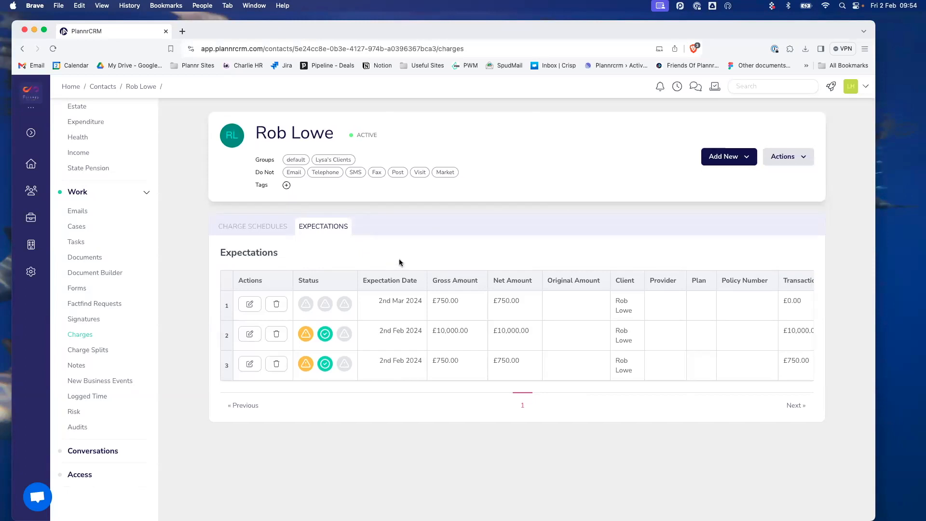
scroll(112, 208, "up", 7)
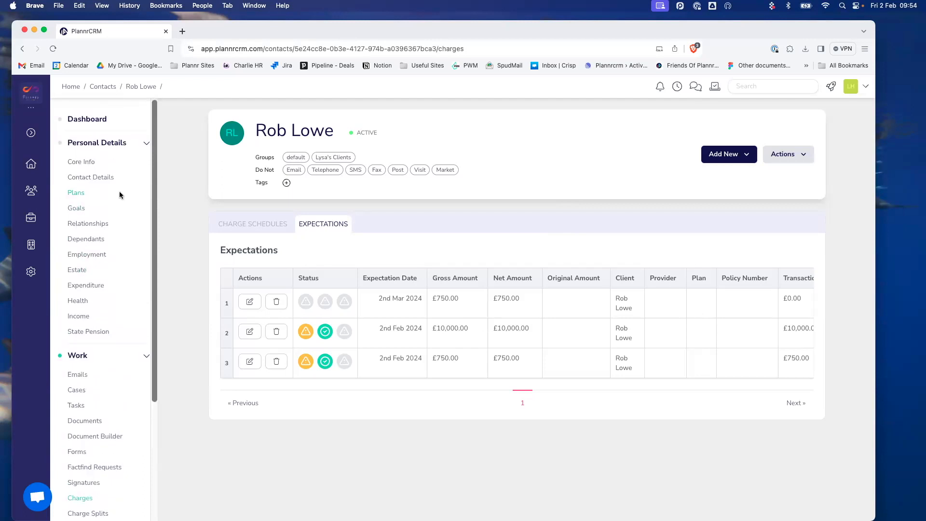
left_click(120, 191)
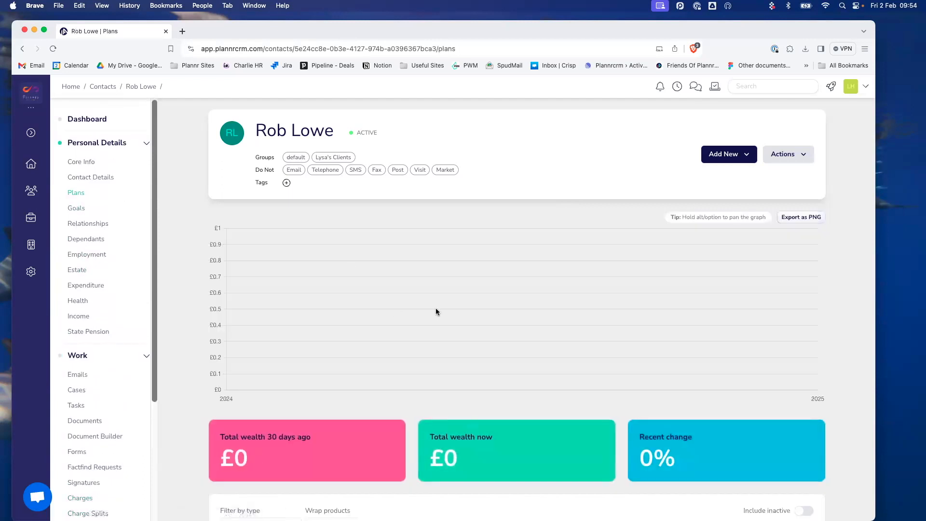
scroll(434, 306, "down", 5)
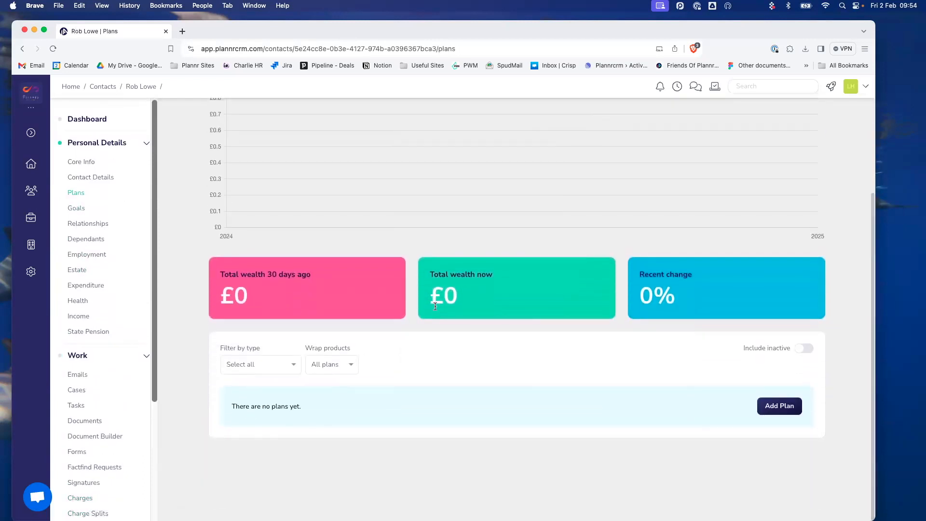
- Start a new plan in the Investment category with type General Investment Account
scroll(435, 305, "up", 5)
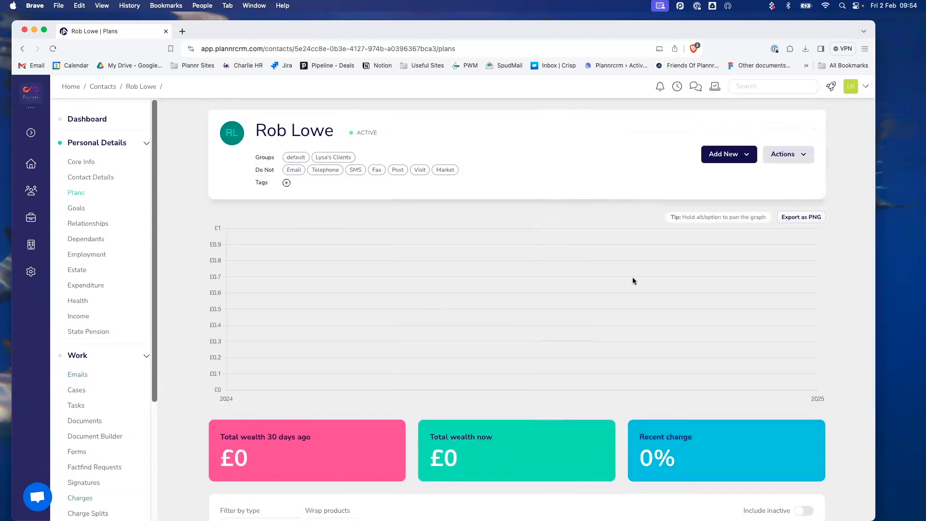
left_click(730, 154)
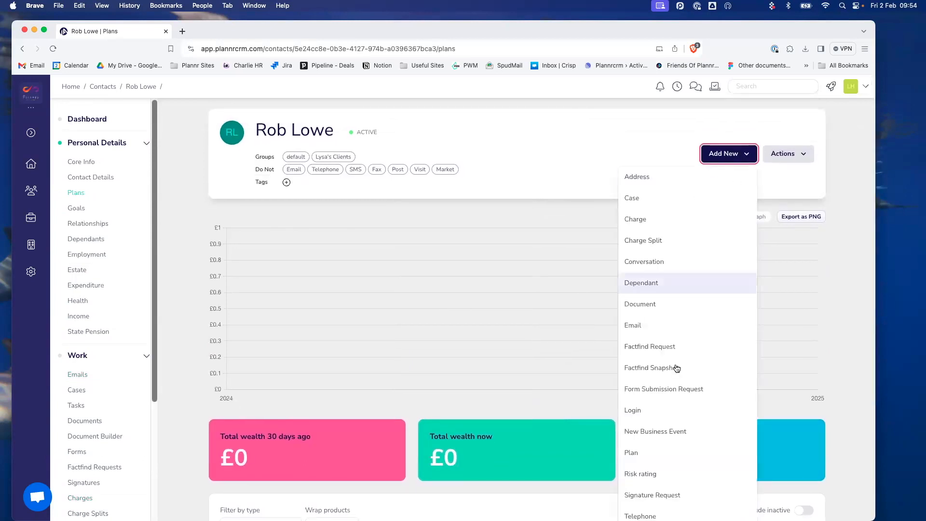
left_click(673, 451)
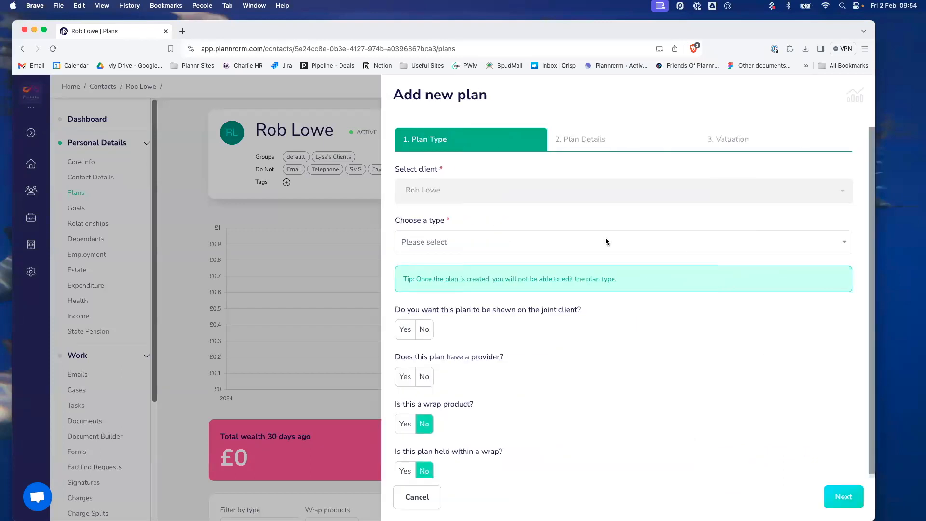
left_click(565, 242)
left_click(550, 318)
left_click(491, 333)
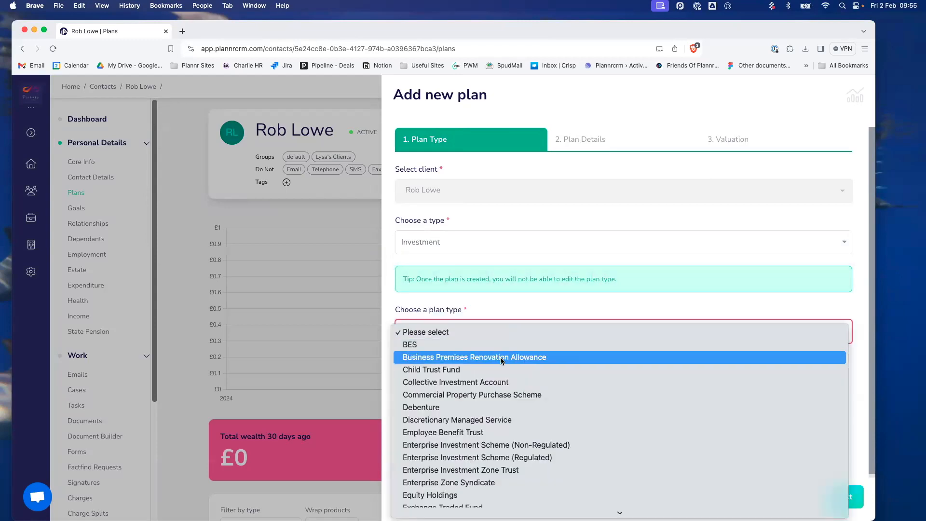
scroll(501, 359, "down", 5)
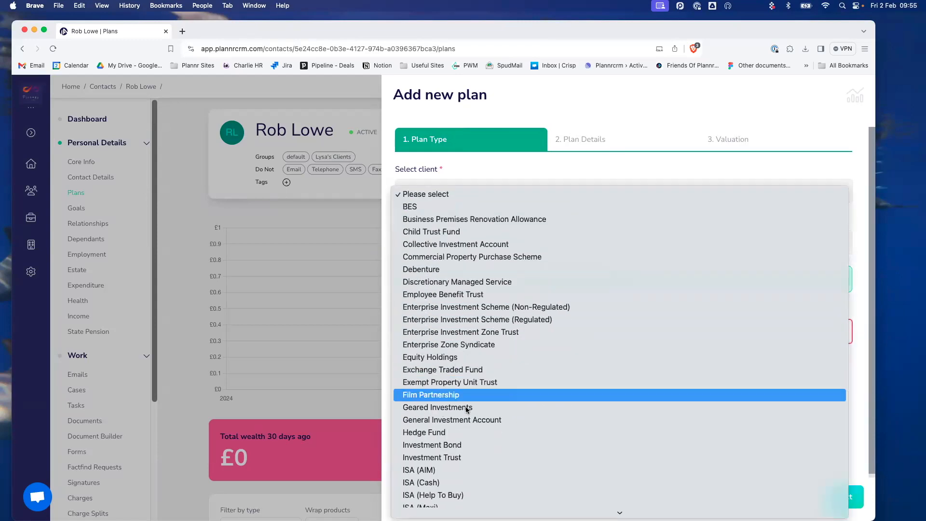
left_click(476, 419)
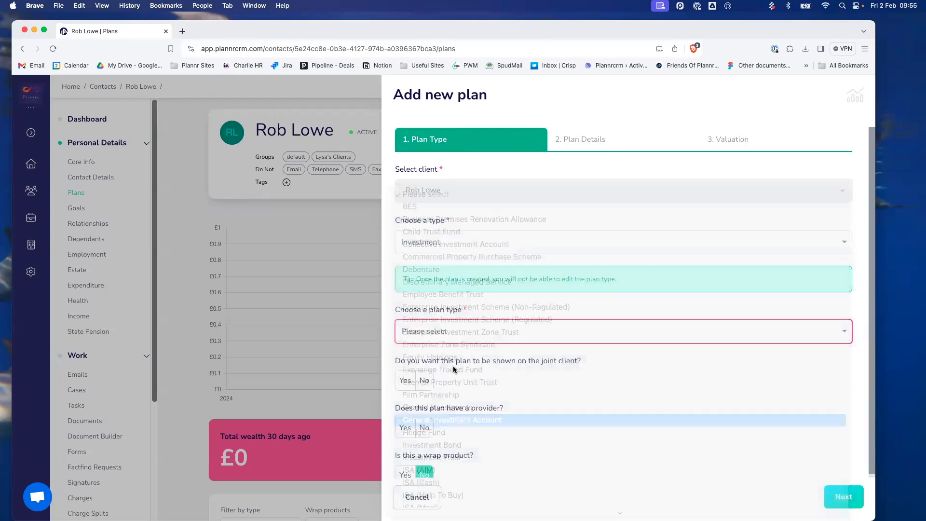
- Keep the plan off the joint client and set Prudential as the provider
scroll(453, 369, "down", 1)
left_click(424, 345)
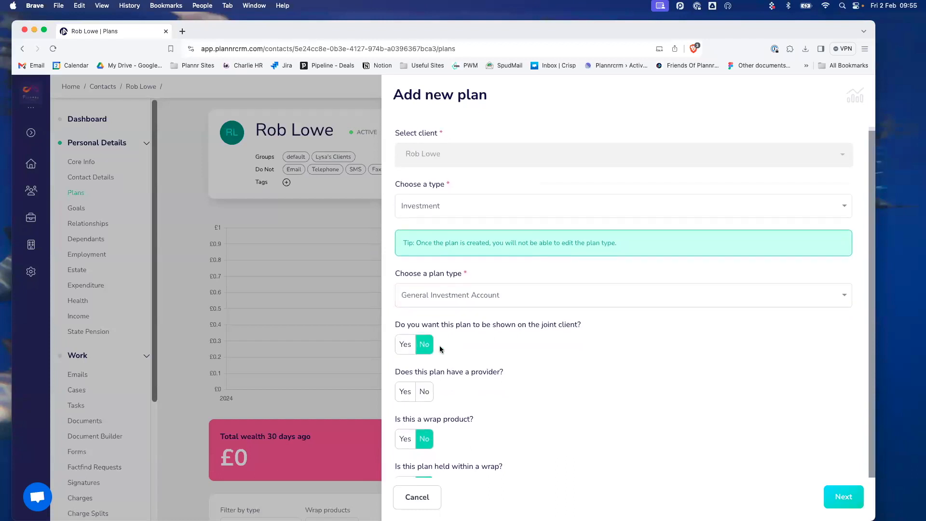
left_click(408, 393)
scroll(585, 371, "down", 2)
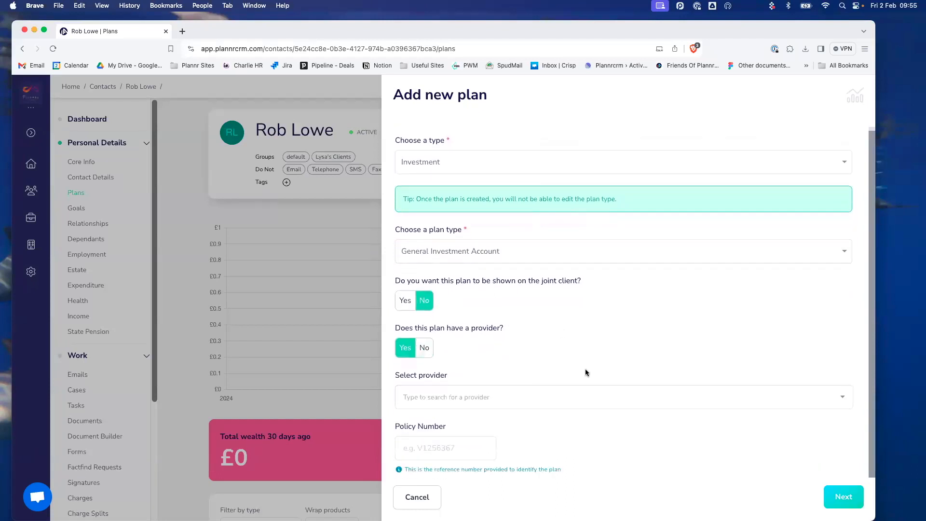
left_click(438, 375)
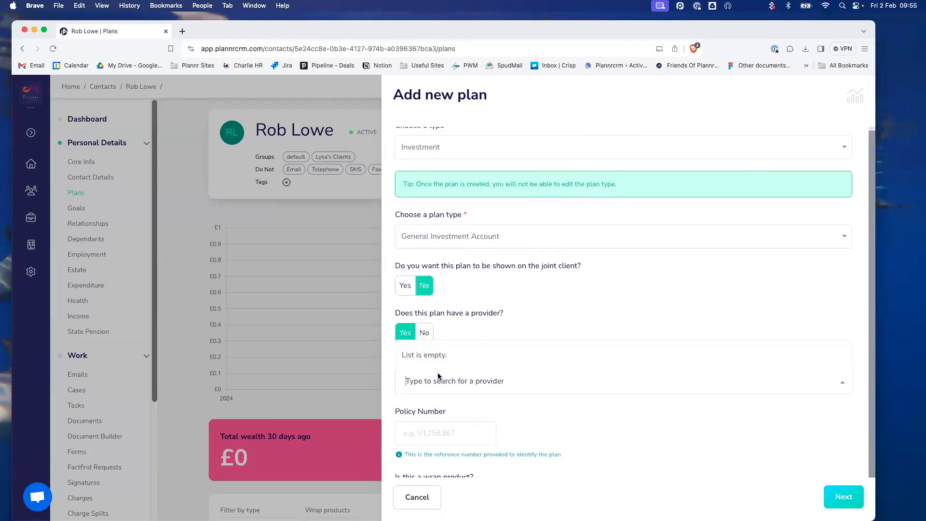
type("Prude")
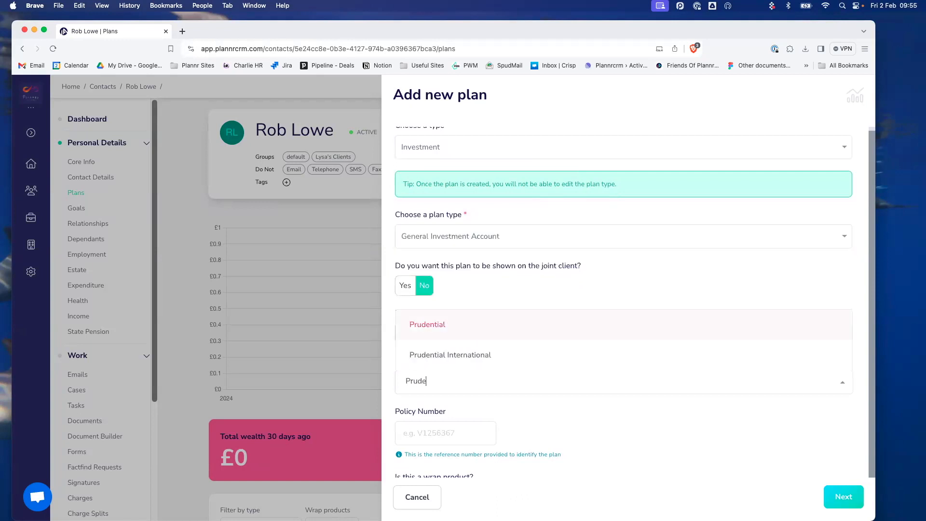
left_click(458, 323)
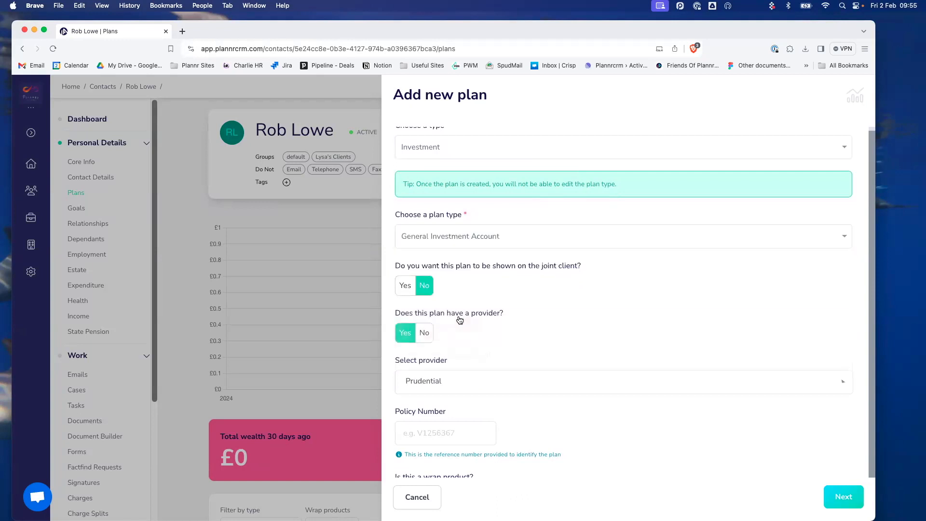
- Enter the plan's policy number and continue to Plan Details
left_click(439, 432)
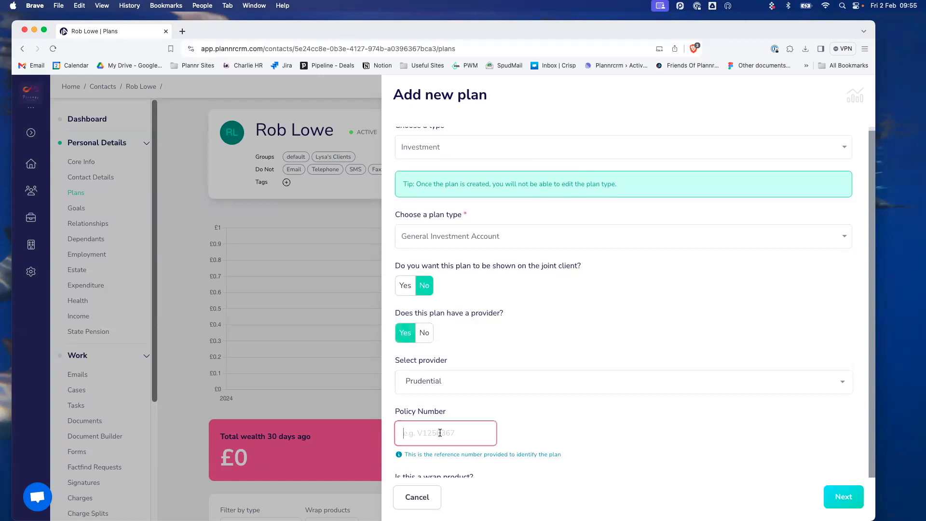
type("P")
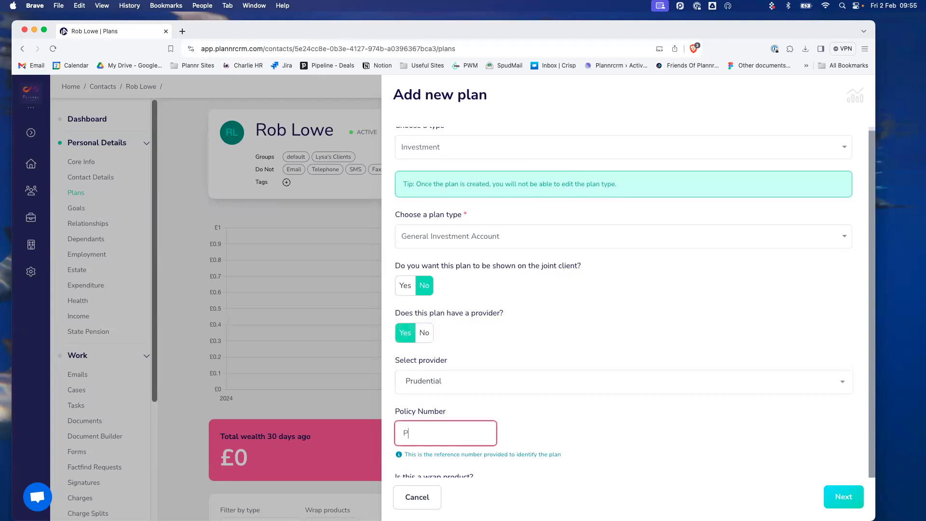
type("RULow-001")
left_click(577, 425)
scroll(577, 425, "down", 3)
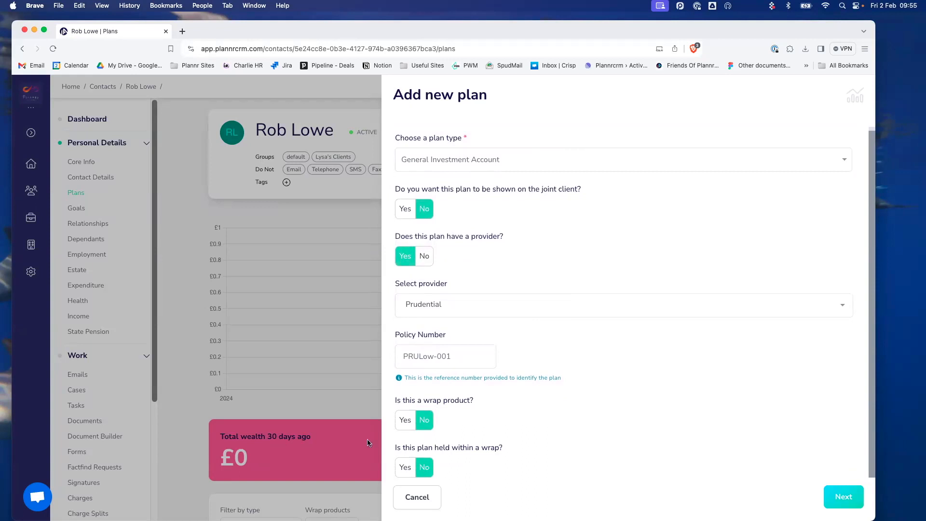
left_click(832, 490)
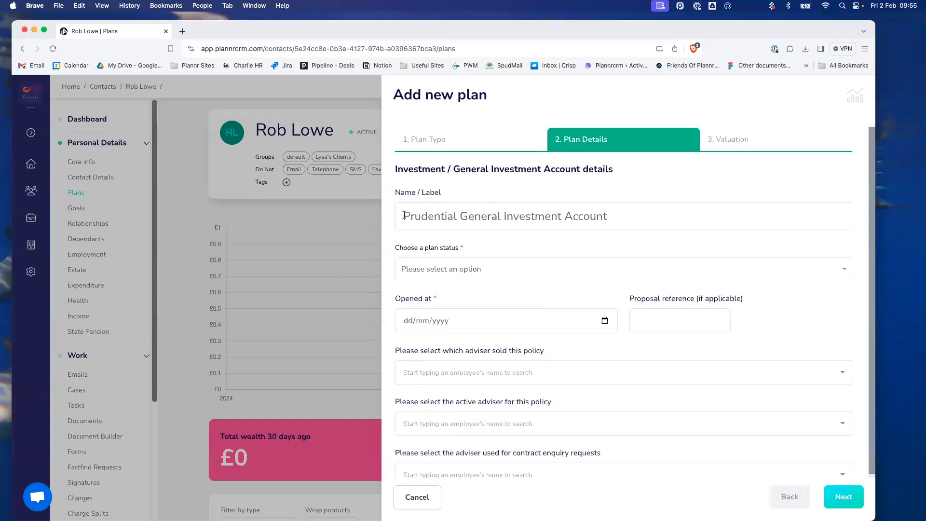
- Set the plan status to Active and the opening date to 01/02/2024
left_click_drag(404, 216, 616, 211)
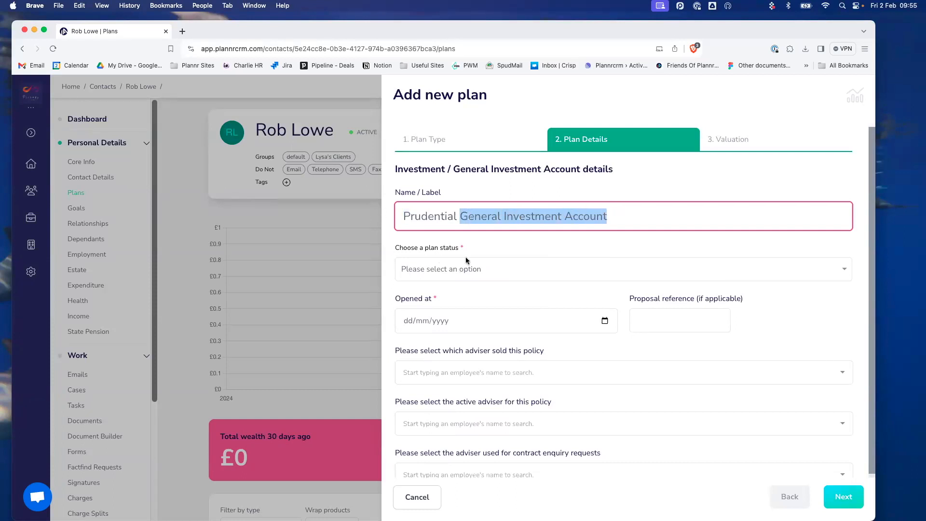
left_click(448, 269)
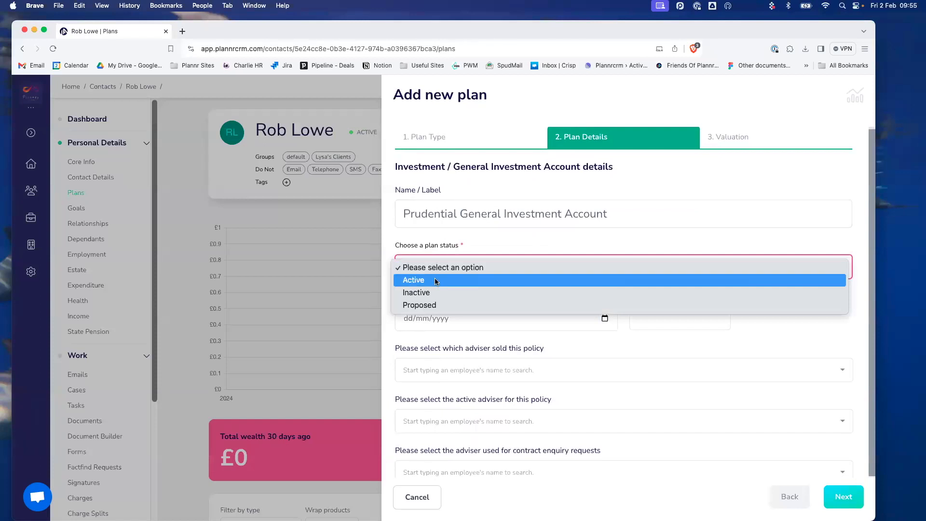
left_click(435, 282)
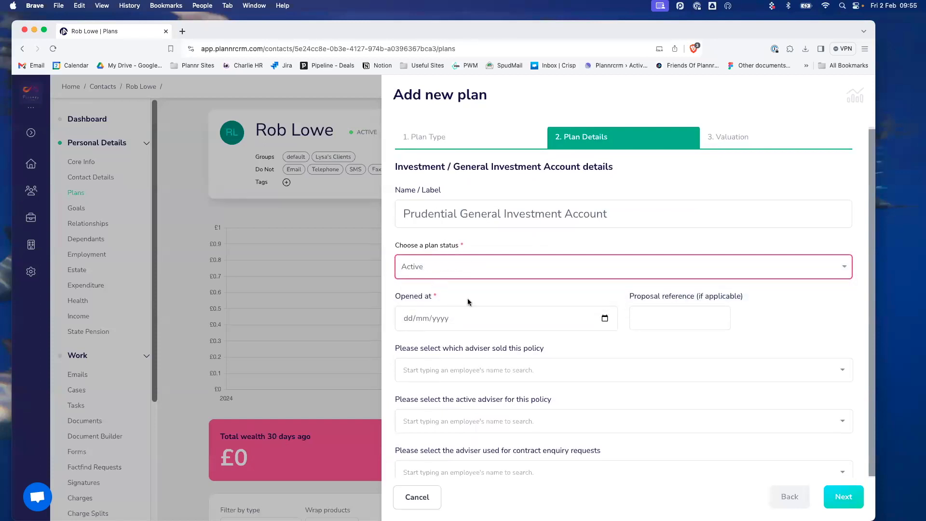
left_click(604, 319)
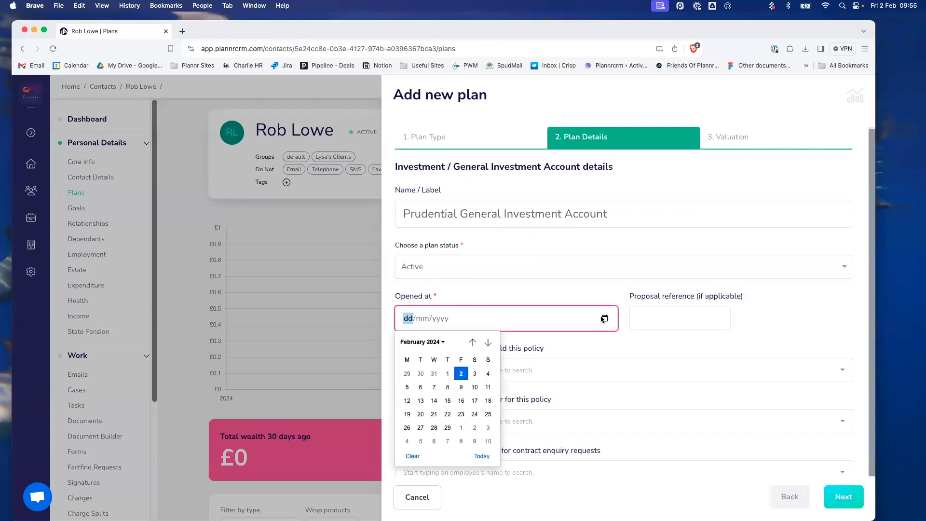
left_click(448, 374)
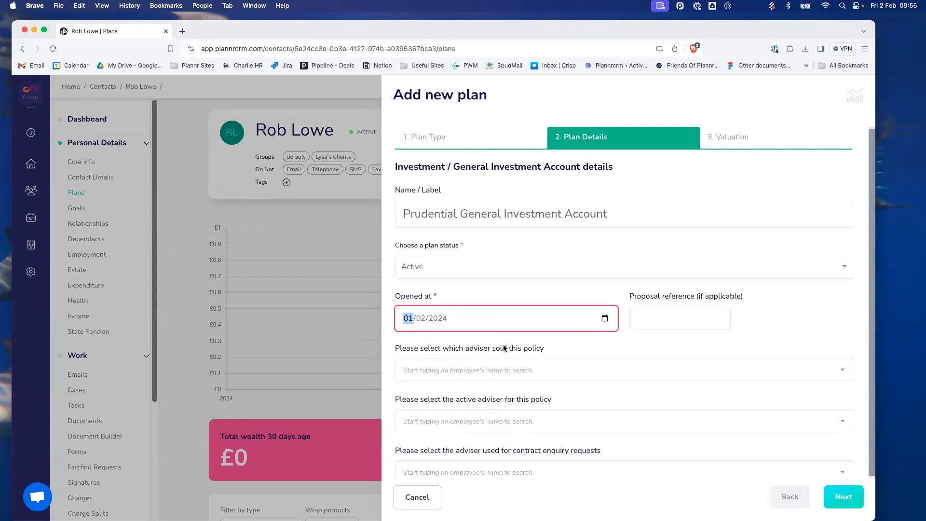
- Choose the selling adviser and continue to the Valuation step
scroll(503, 348, "down", 1)
left_click(407, 363)
type("lys")
left_click(479, 389)
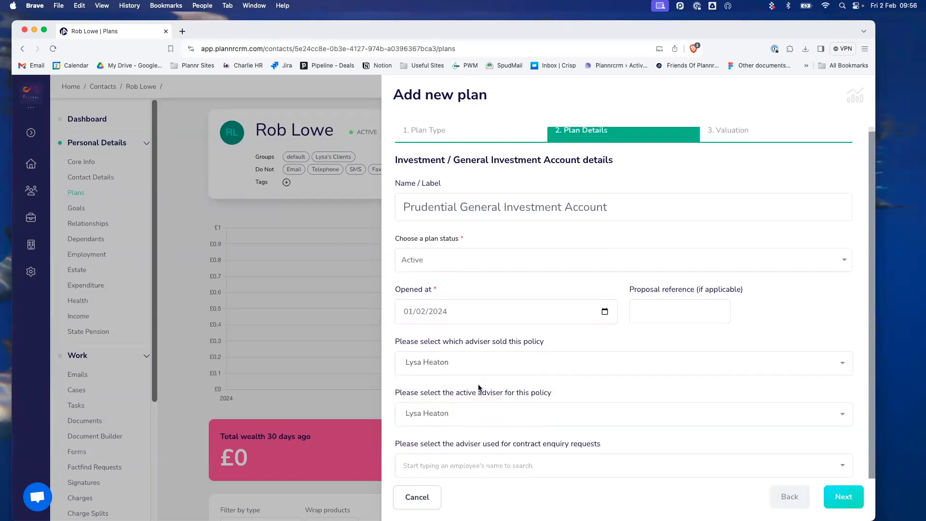
scroll(480, 386, "down", 2)
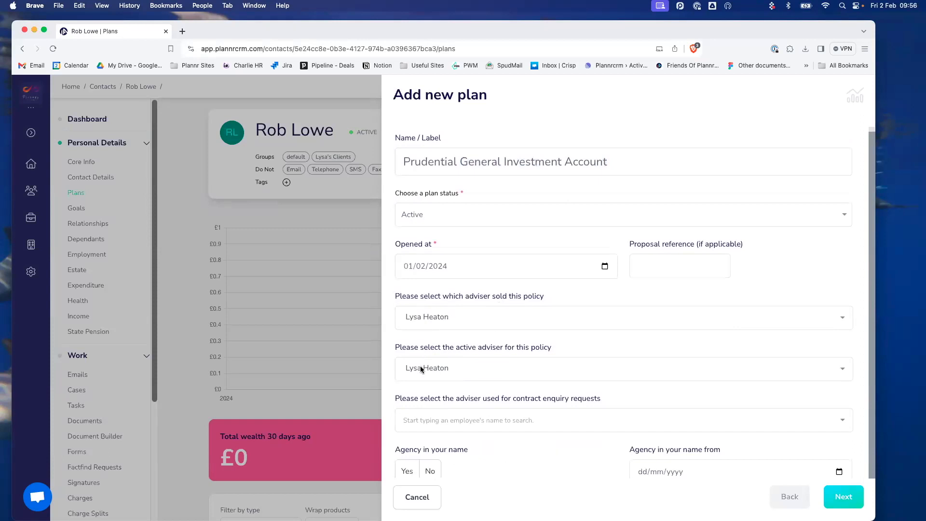
scroll(420, 353, "down", 3)
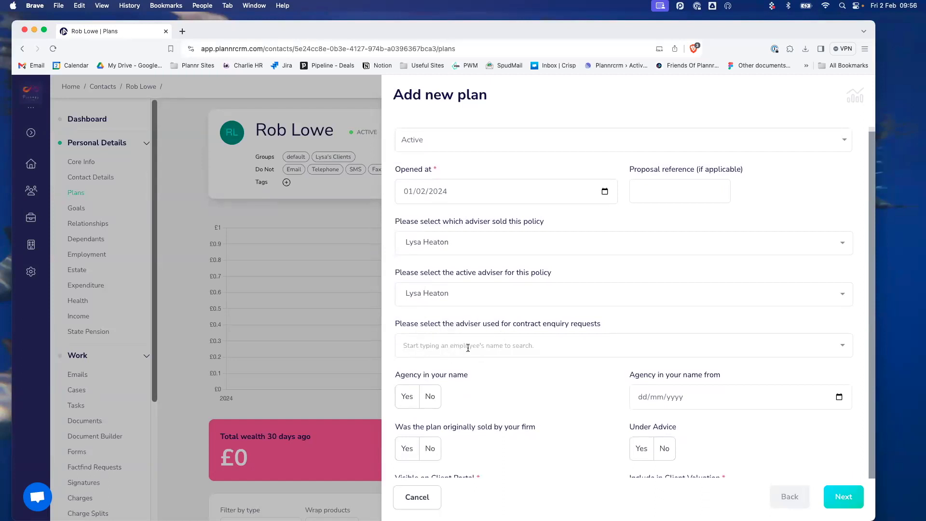
scroll(466, 346, "down", 4)
scroll(468, 350, "down", 1)
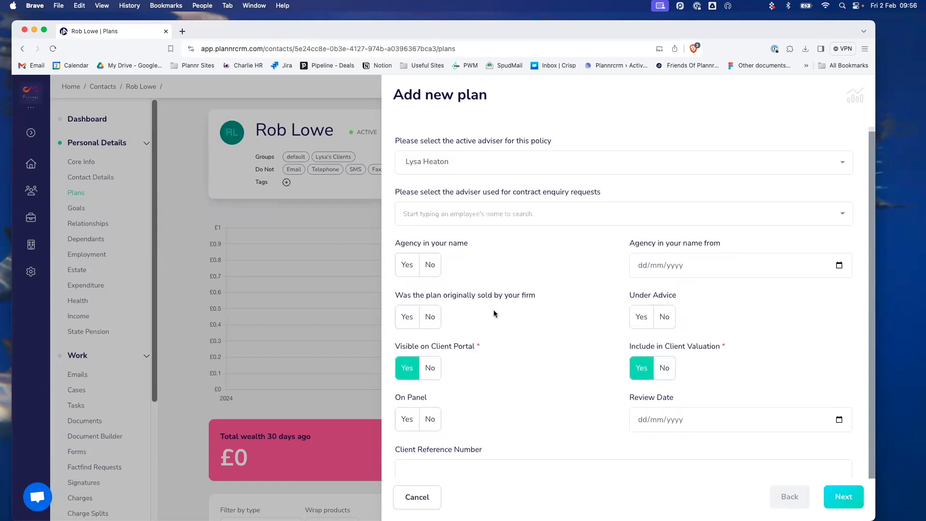
scroll(487, 316, "down", 1)
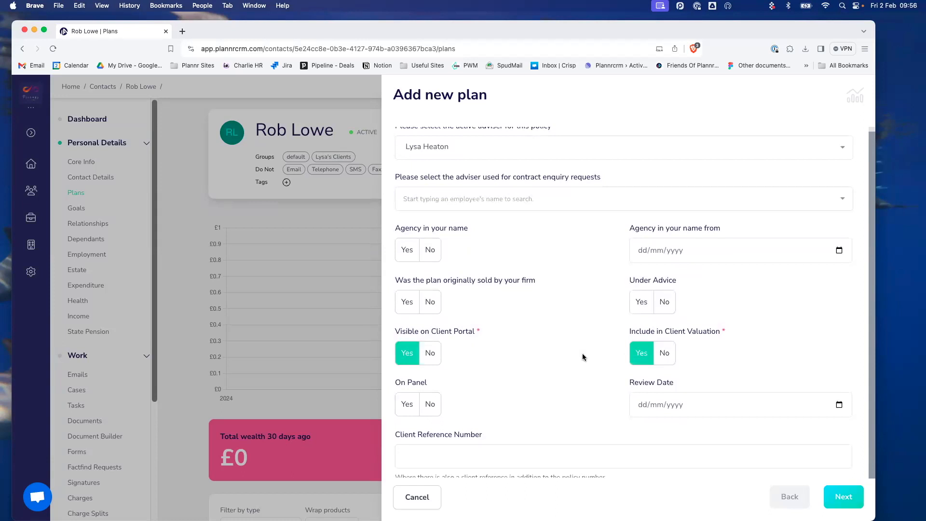
scroll(582, 353, "down", 1)
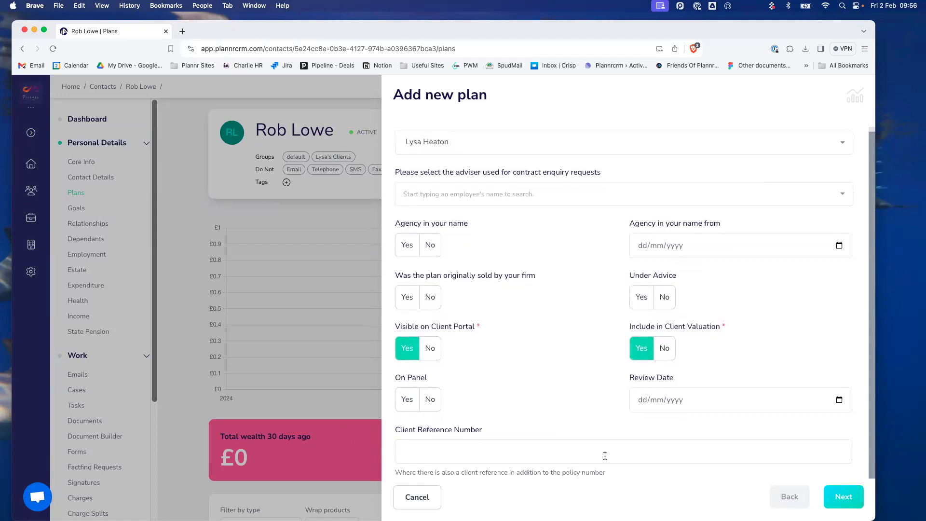
left_click(848, 498)
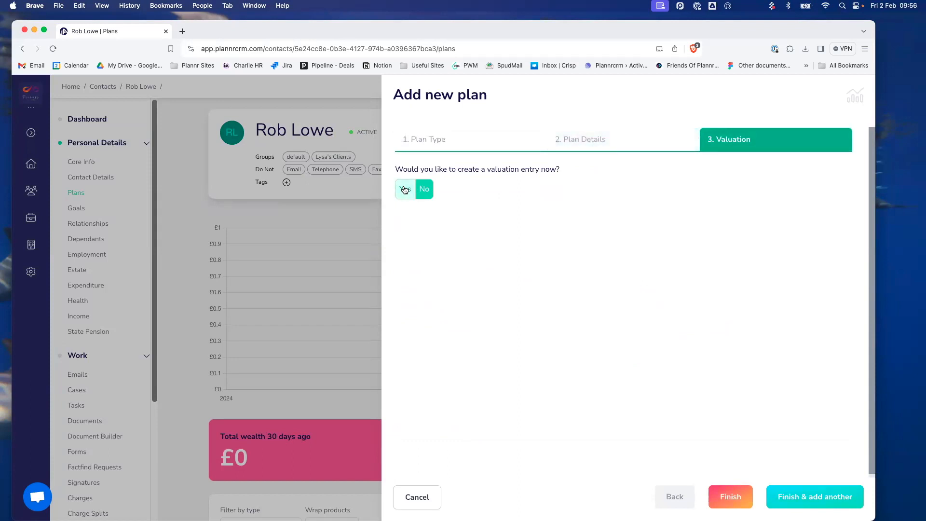
- Record a £100,000.00 valuation dated 01/02/2024 and finish creating the plan
left_click(405, 190)
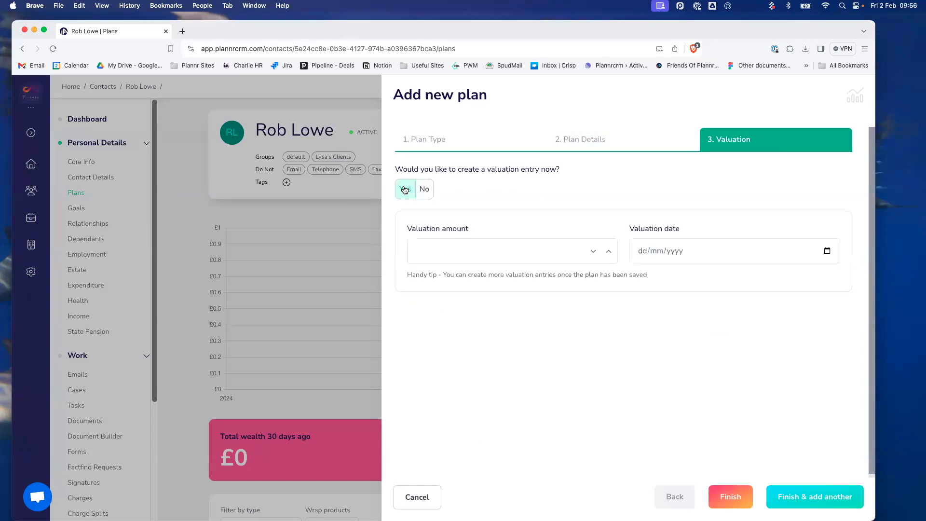
left_click(475, 252)
type("100000")
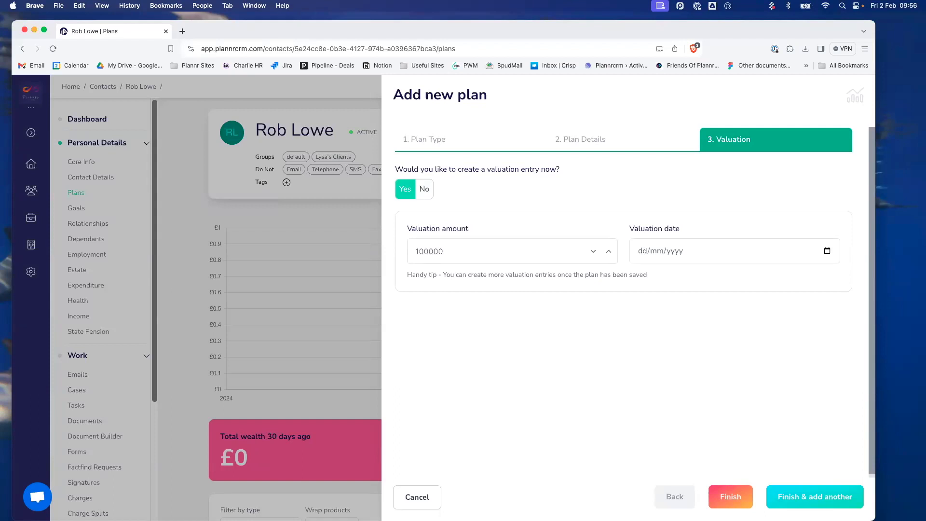
key("Tab")
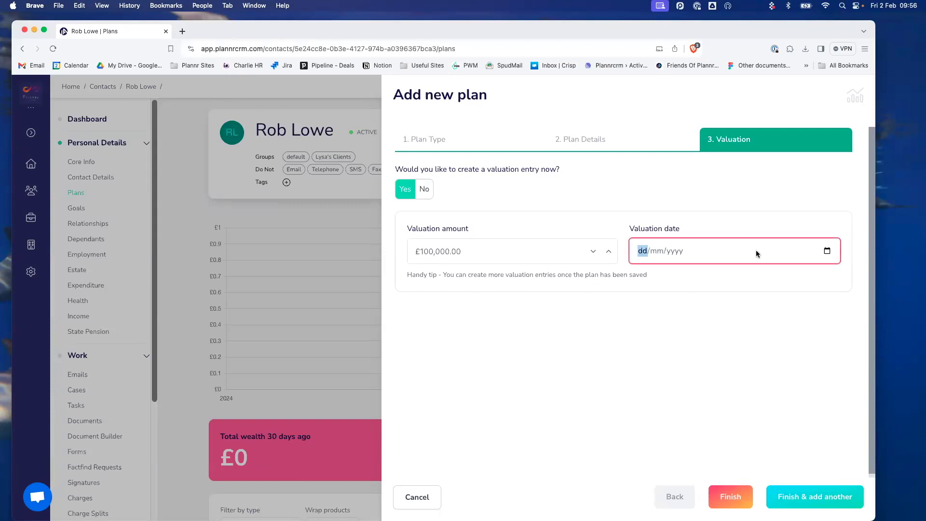
left_click(826, 251)
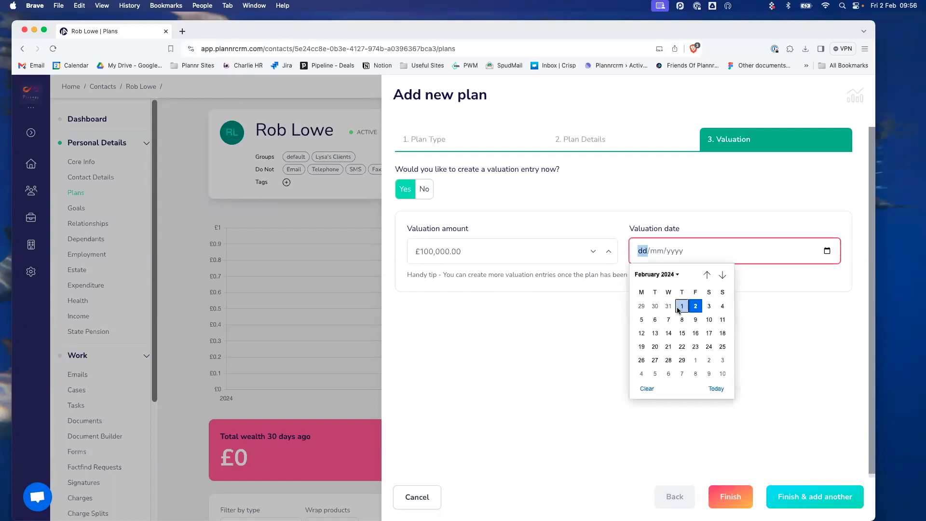
left_click(680, 306)
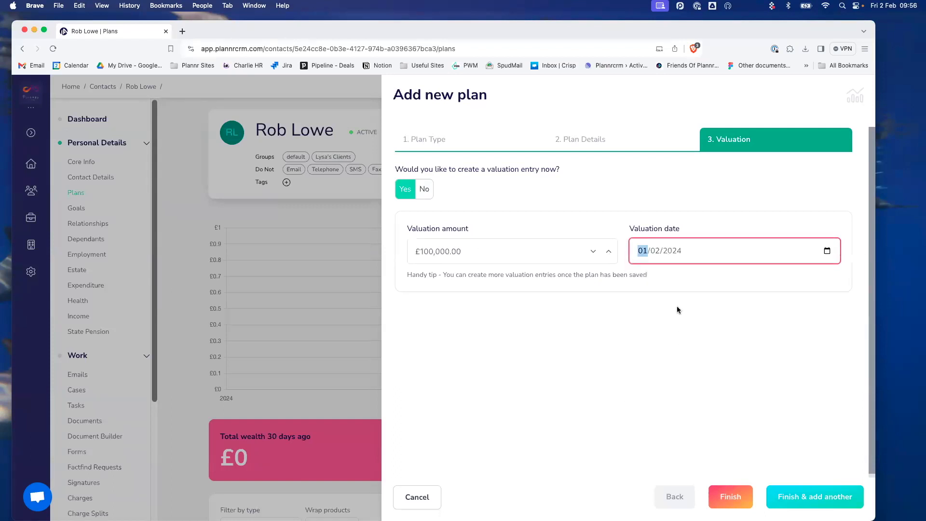
left_click(737, 494)
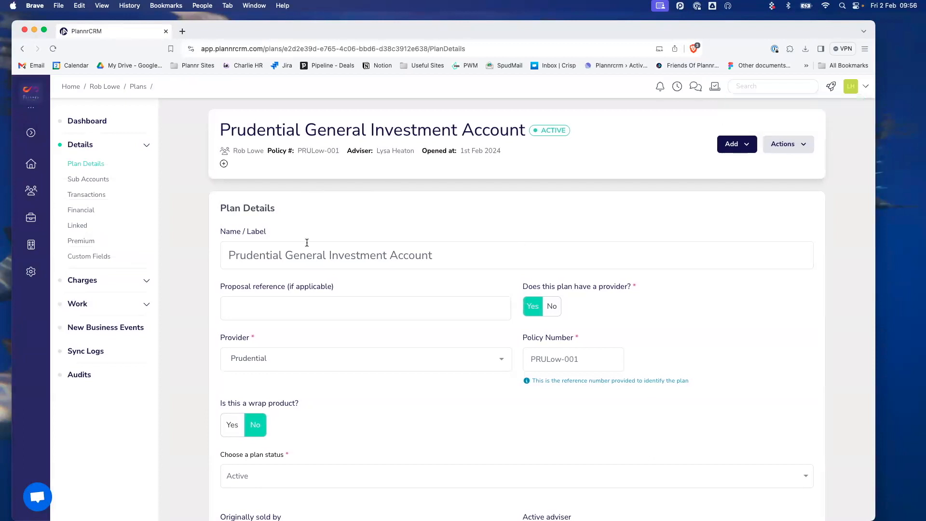
scroll(307, 242, "down", 4)
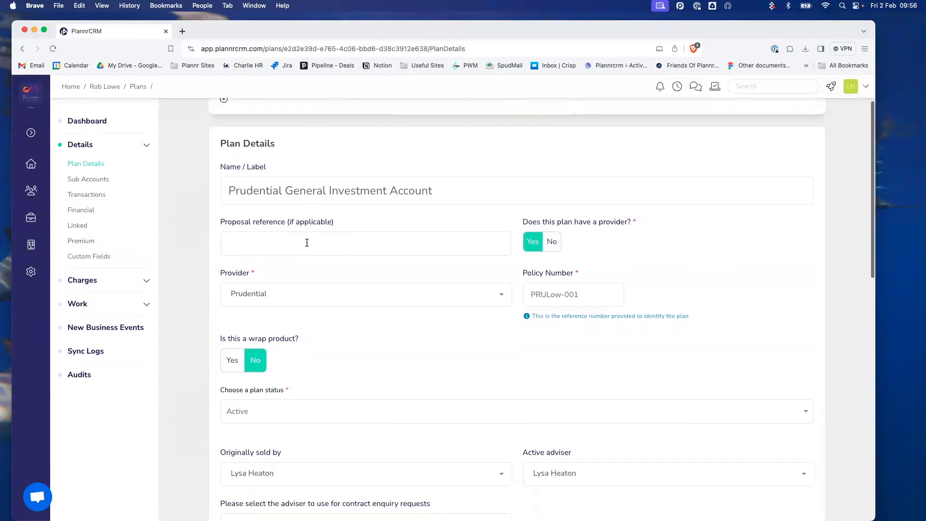
scroll(307, 242, "down", 6)
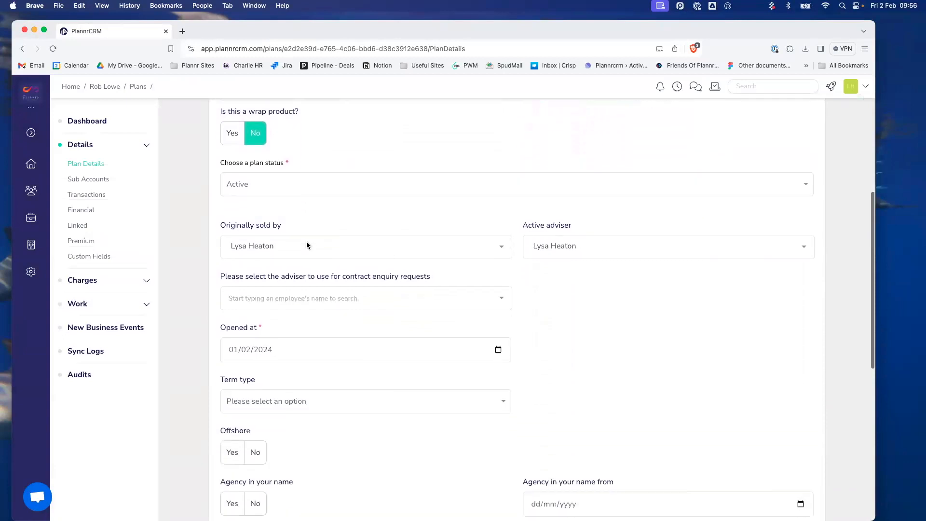
scroll(306, 245, "down", 6)
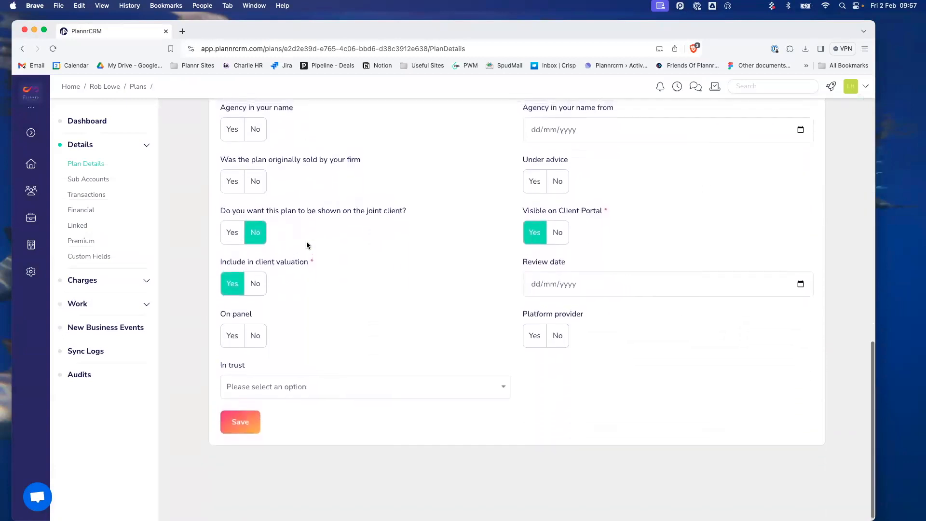
scroll(306, 241, "up", 5)
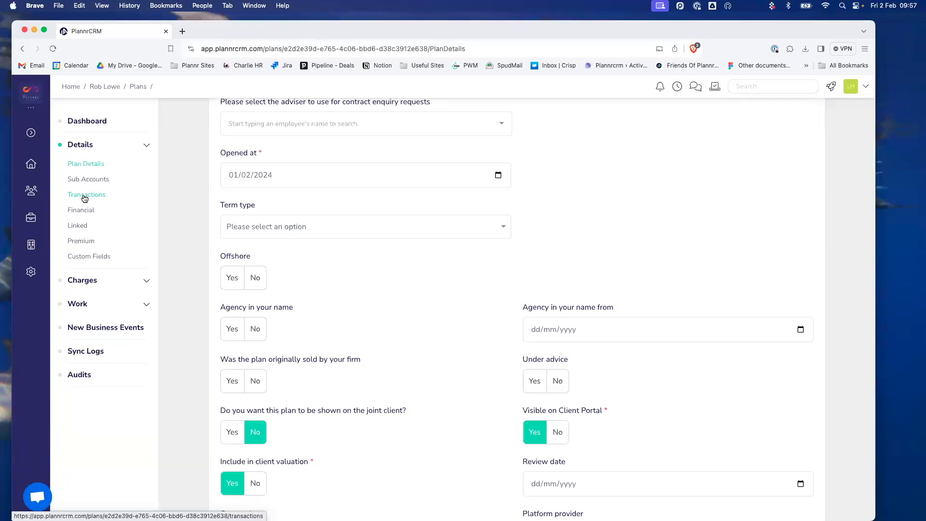
scroll(85, 199, "down", 1)
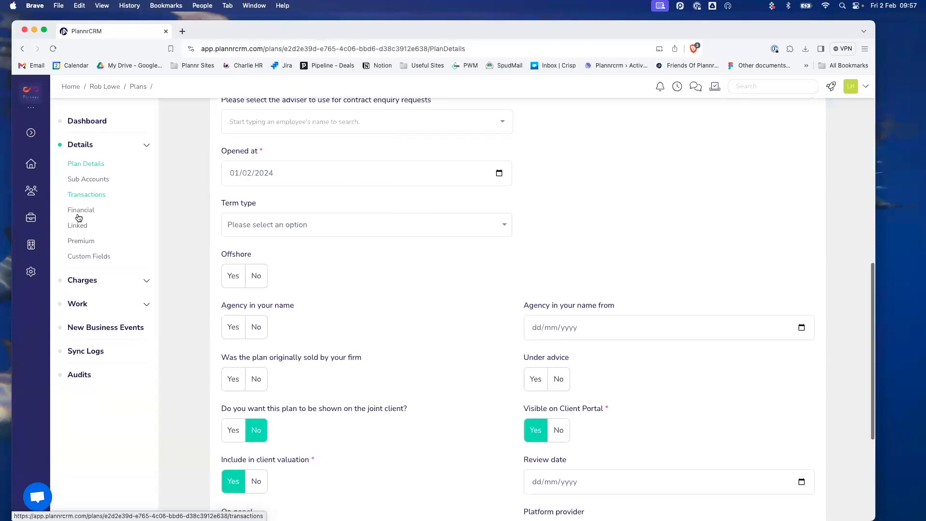
- Check the plan's empty Premium history, then open its Charge Schedules under Work > Charges
left_click(87, 245)
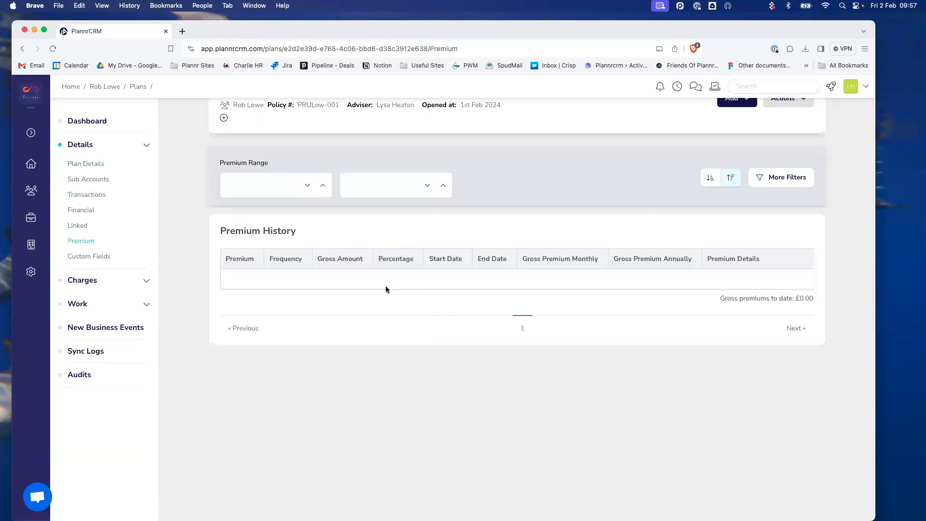
scroll(385, 288, "right", 1)
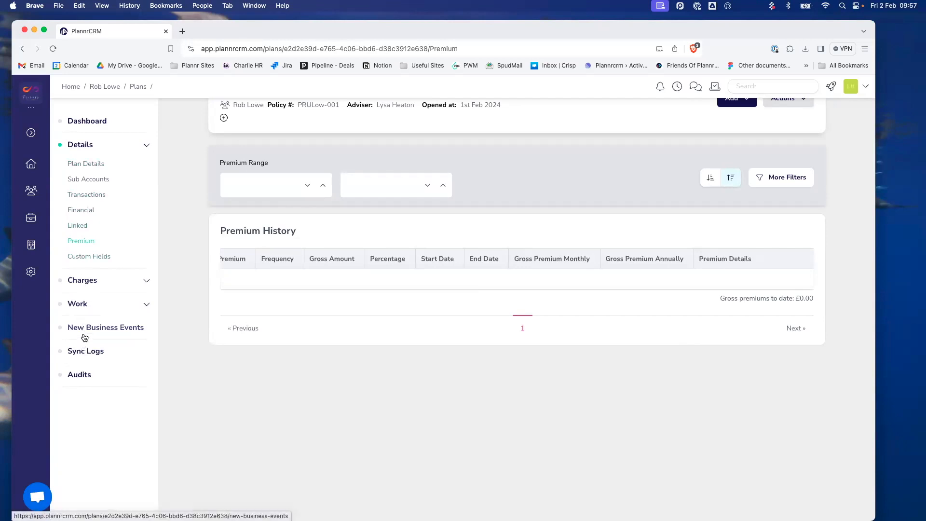
left_click(78, 304)
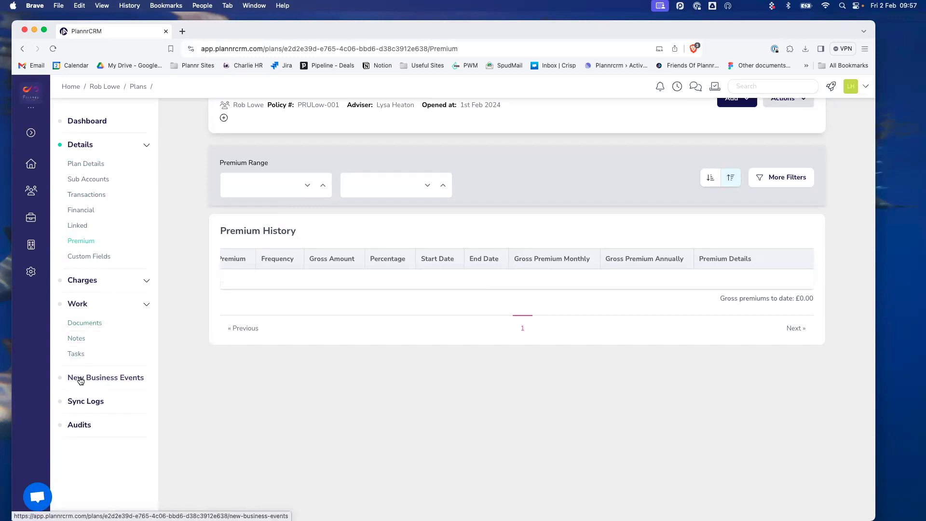
left_click(83, 284)
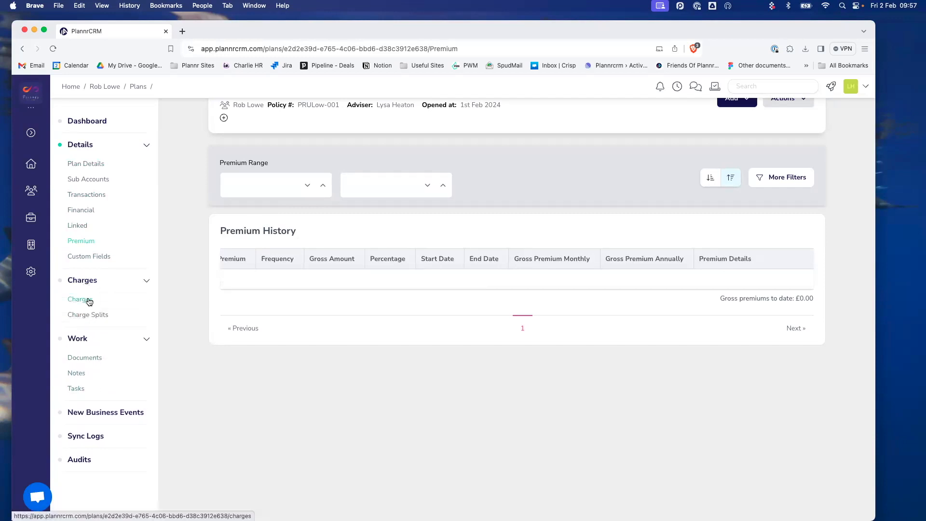
left_click(89, 301)
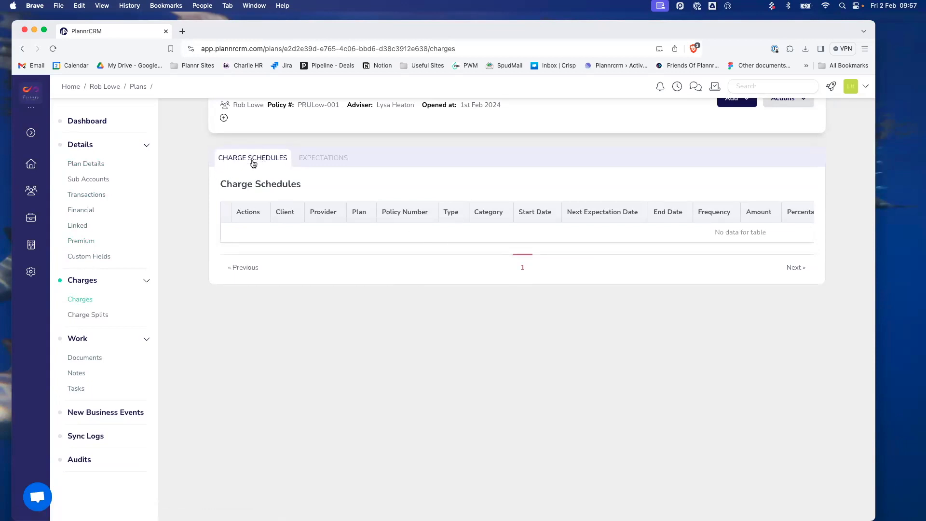
- Start a new charge as an Initial Fee paid by the provider
left_click(740, 103)
left_click(659, 127)
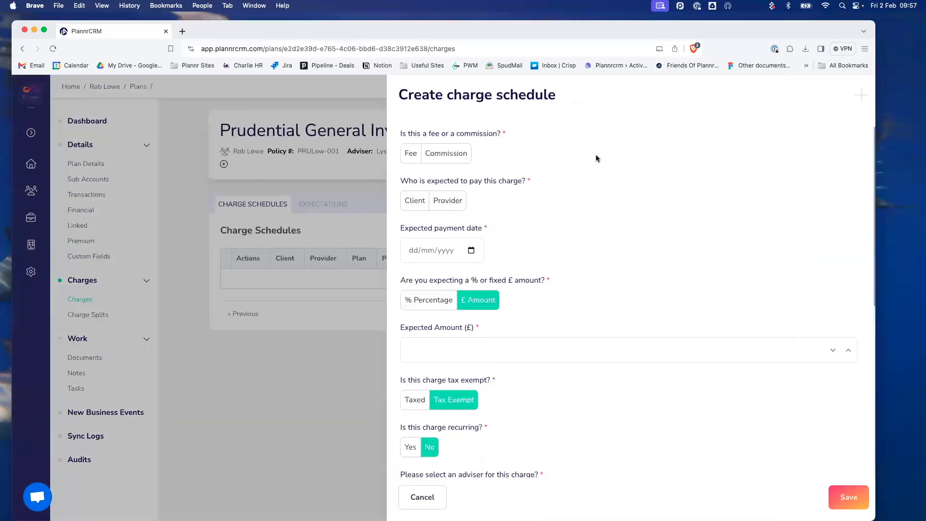
left_click(400, 153)
left_click(462, 201)
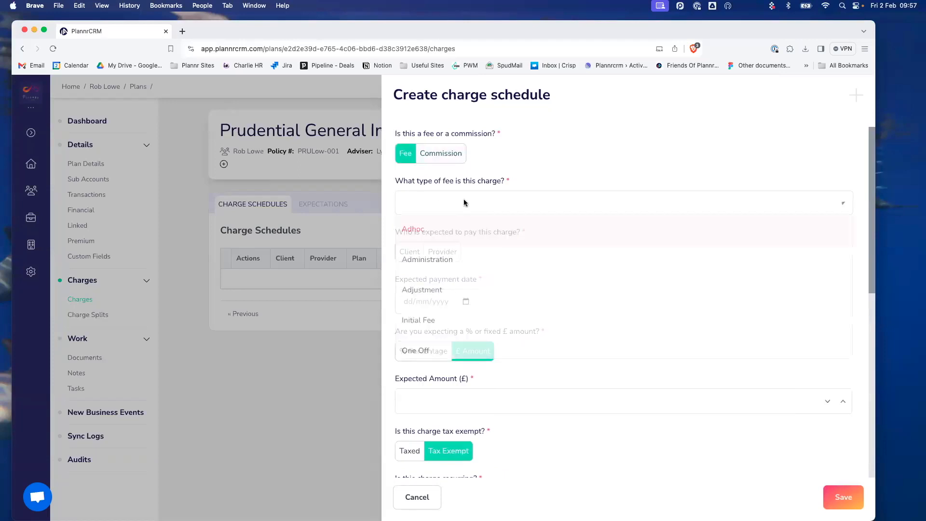
left_click(464, 318)
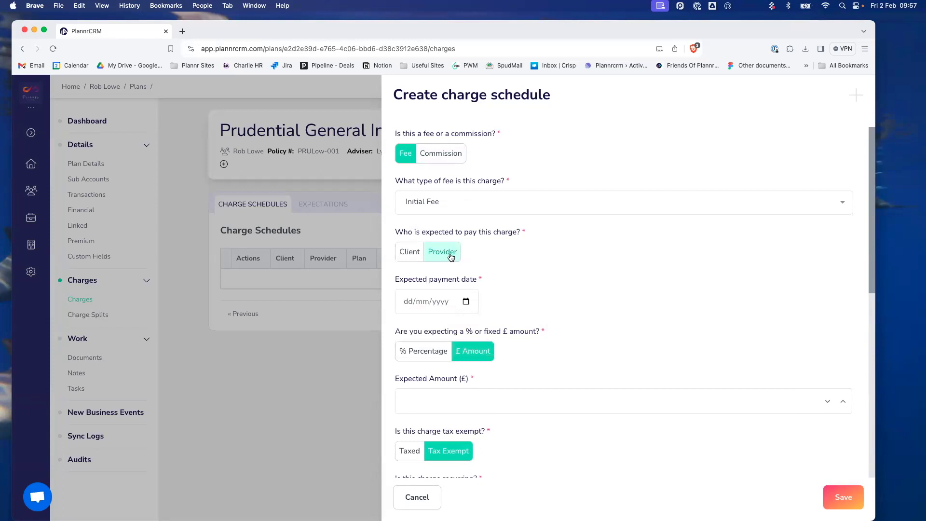
left_click(451, 256)
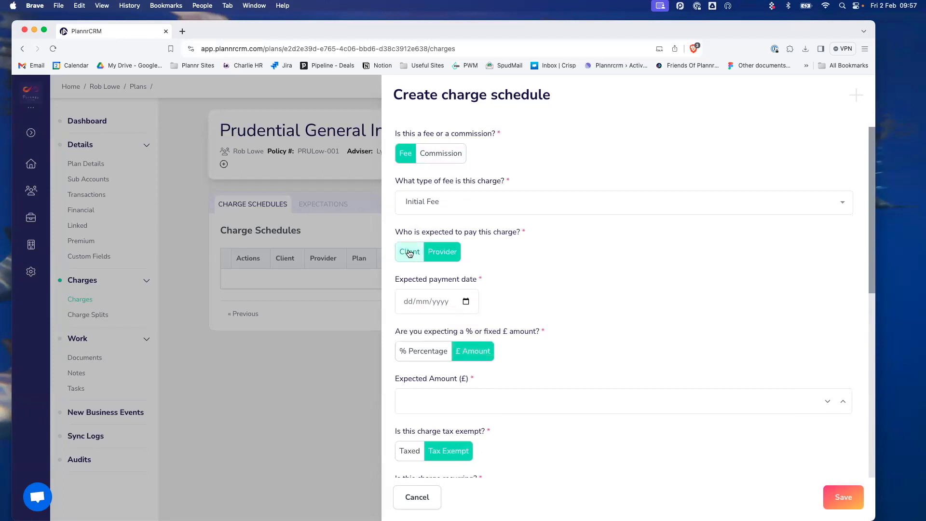
- Set the expected payment date to 01/02/2024 and the amount to £2,050.00
left_click(466, 302)
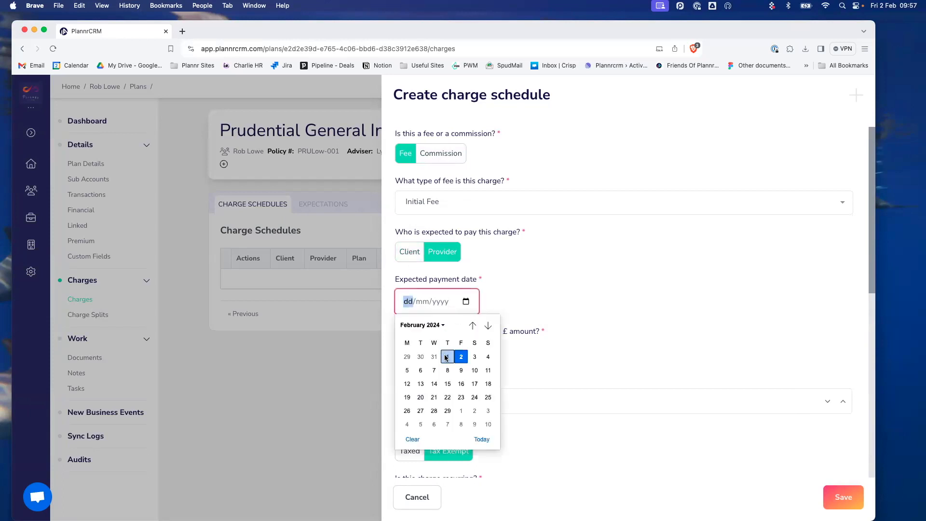
left_click(446, 357)
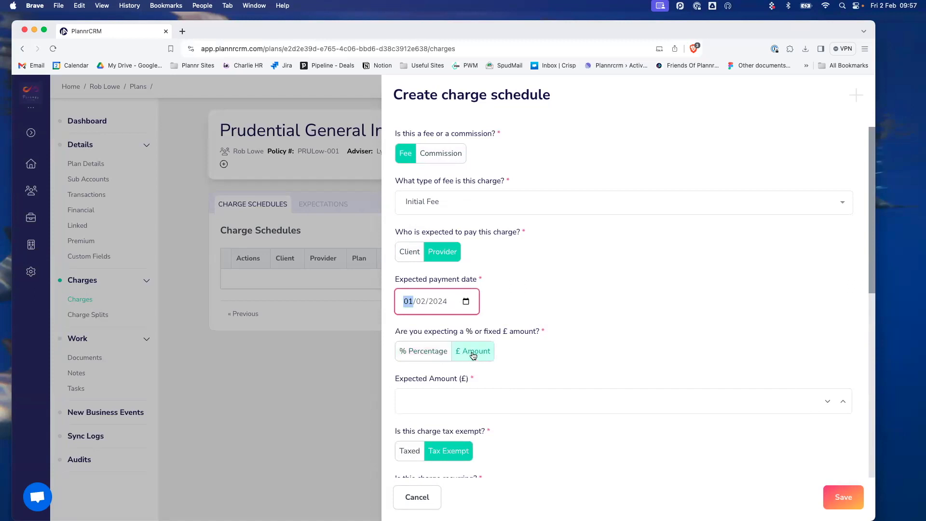
scroll(483, 354, "down", 1)
left_click(441, 381)
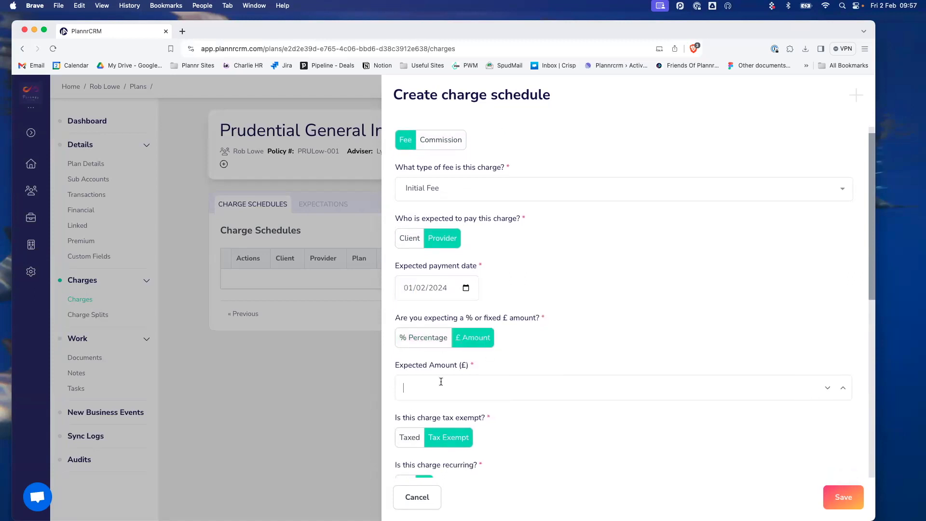
type("2050")
left_click(550, 353)
- Set the charge's service type to Initial
scroll(551, 353, "down", 5)
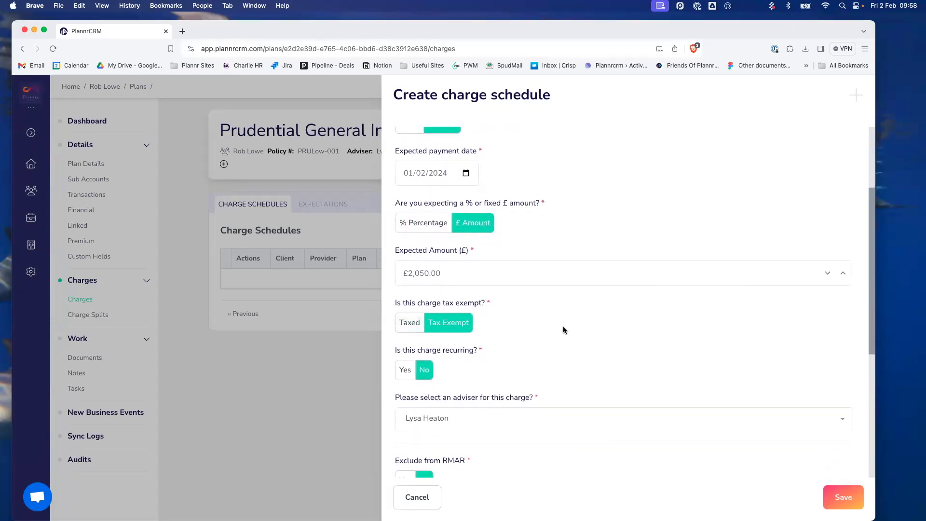
scroll(563, 327, "down", 1)
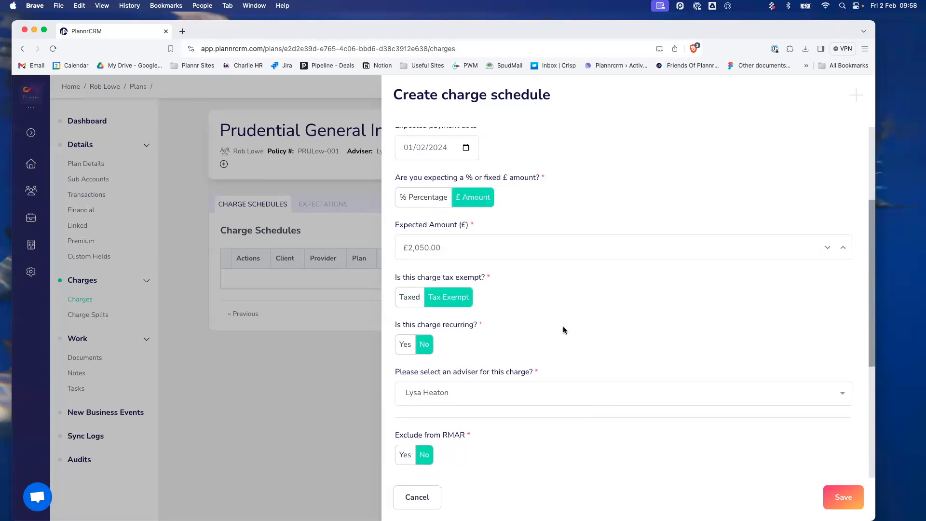
scroll(562, 328, "down", 1)
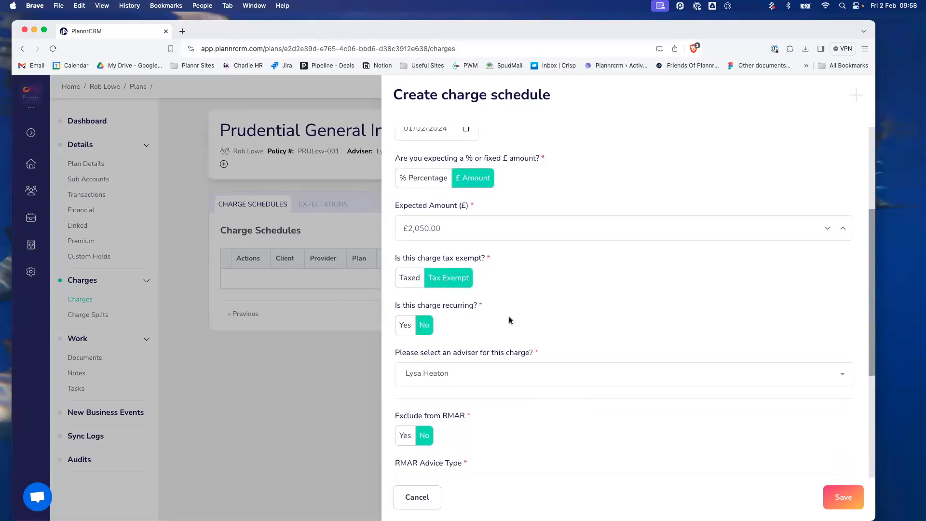
scroll(508, 317, "down", 4)
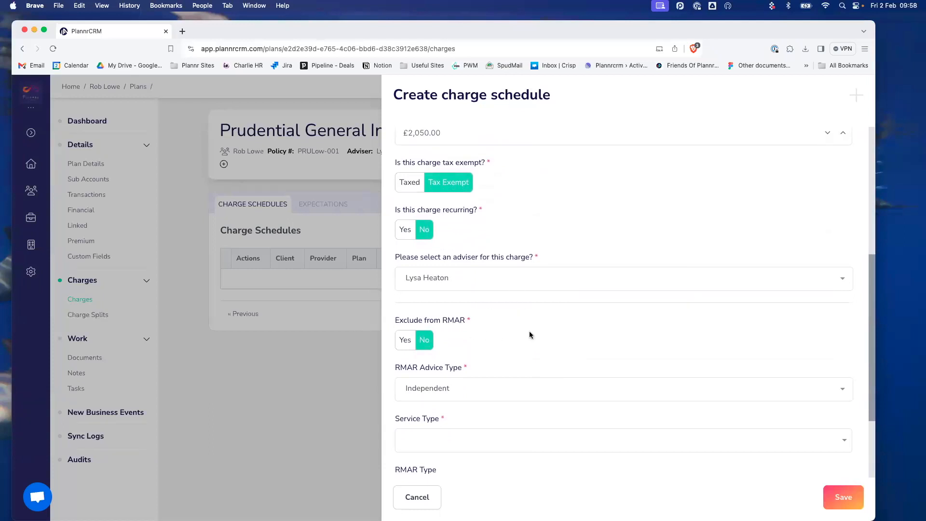
scroll(489, 330, "down", 3)
left_click(450, 359)
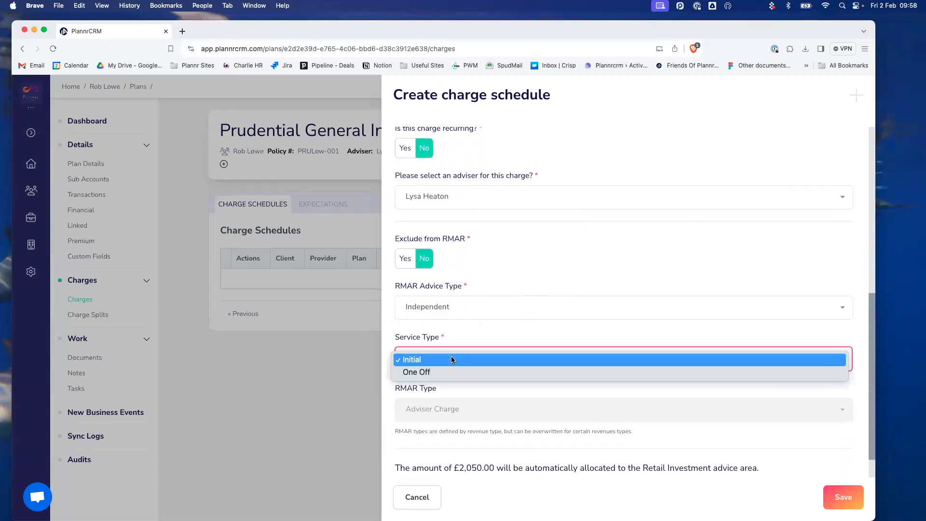
left_click(442, 359)
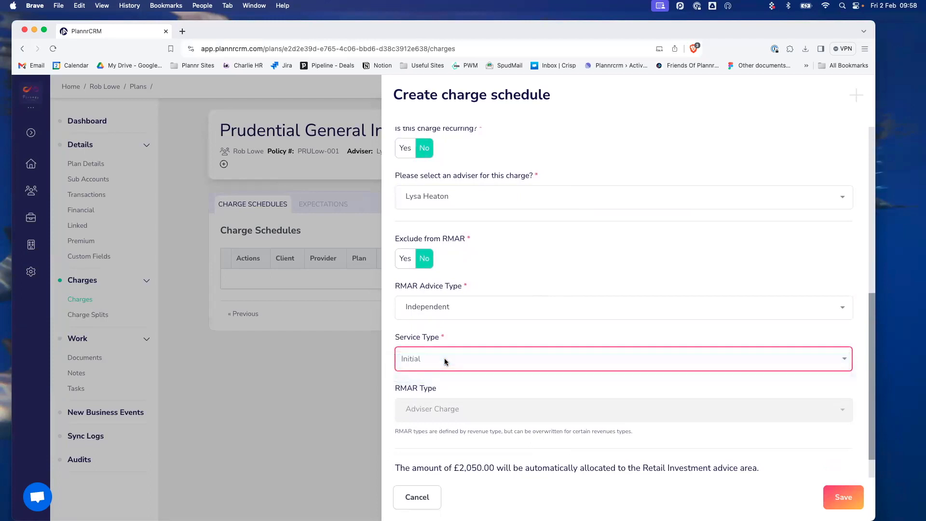
- Leave the advice area split automatic and save the £2,050.00 initial fee
scroll(445, 361, "down", 2)
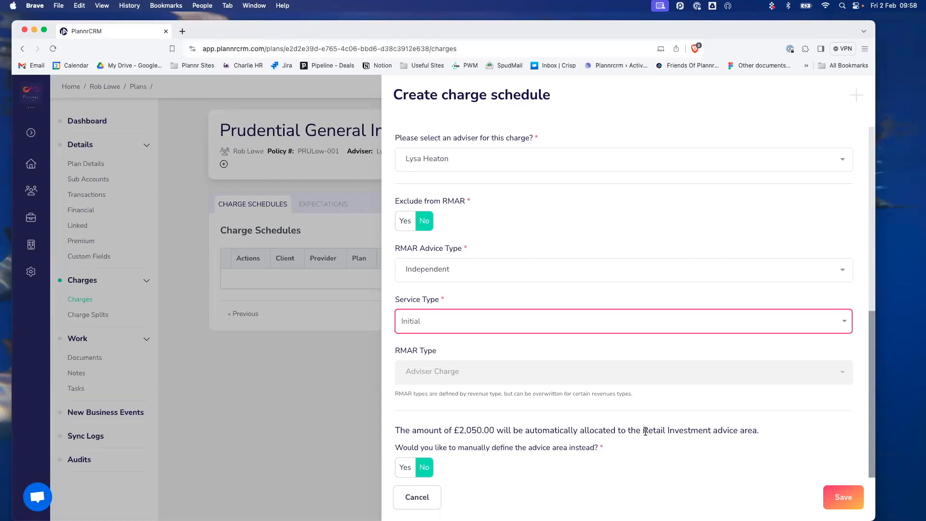
left_click(405, 467)
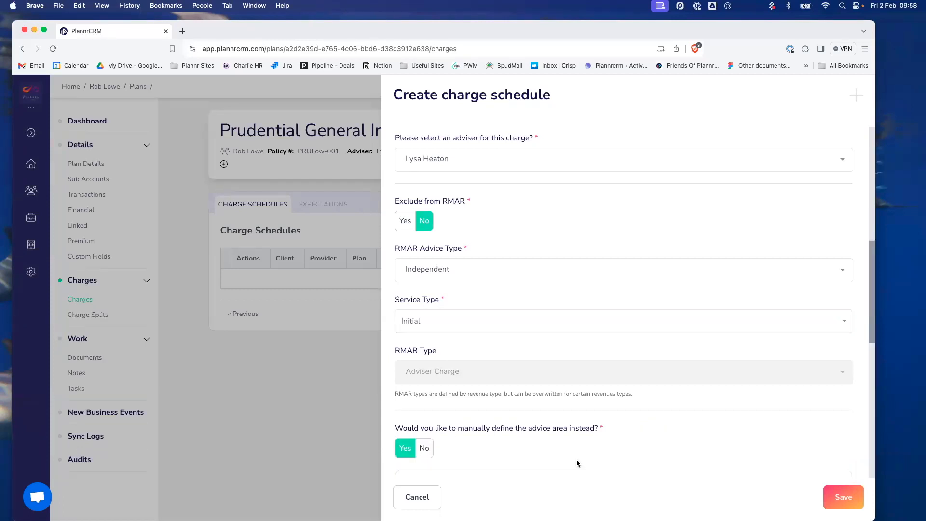
scroll(577, 463, "down", 5)
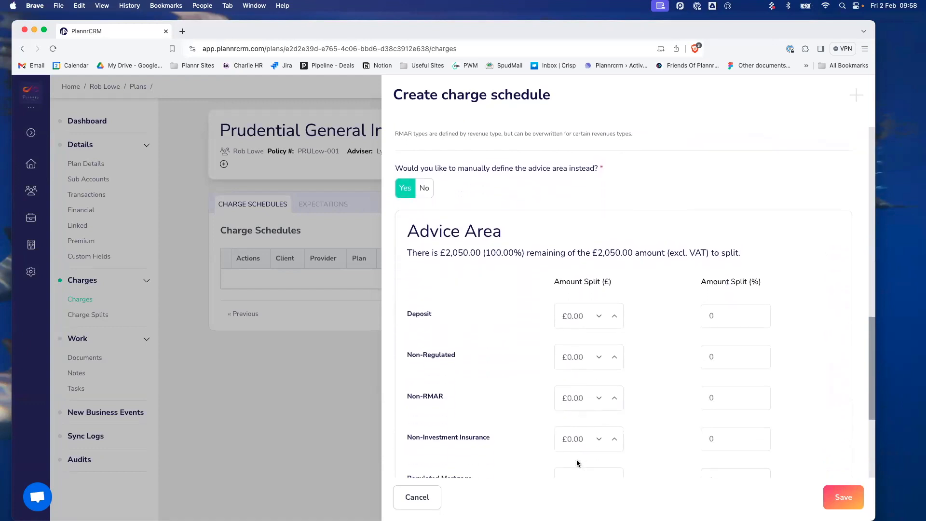
scroll(577, 463, "down", 1)
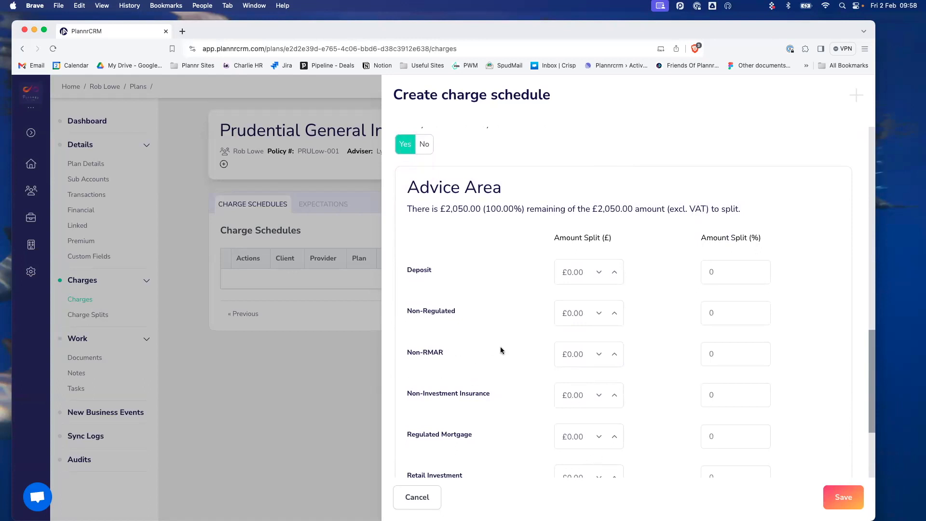
scroll(504, 367, "up", 1)
scroll(490, 355, "up", 5)
left_click(423, 338)
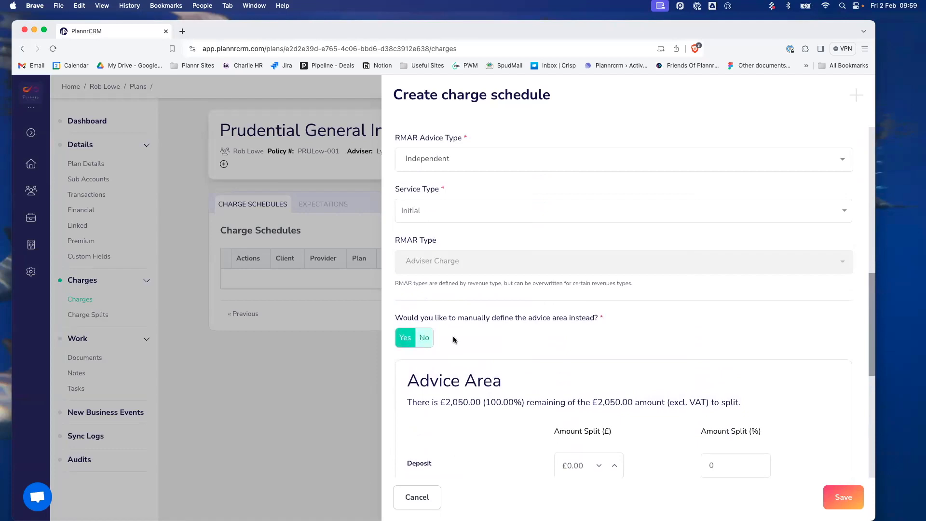
left_click(856, 502)
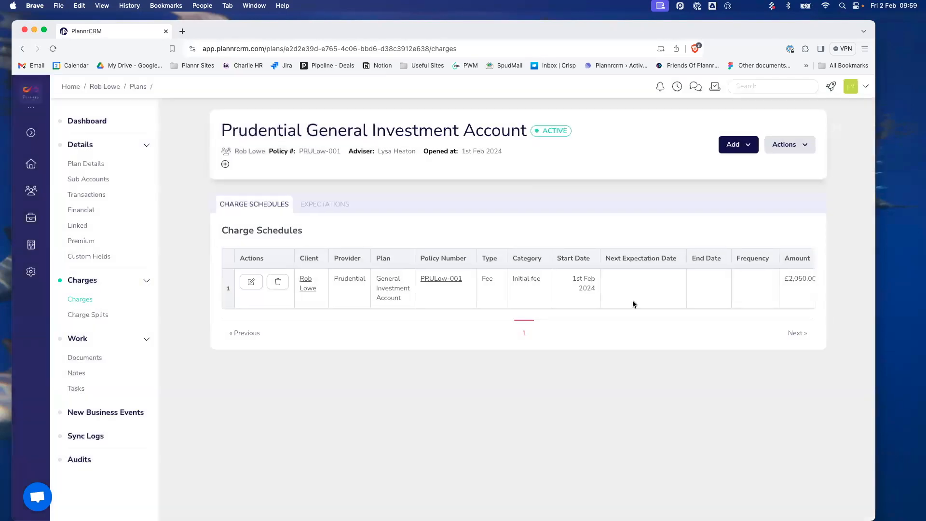
scroll(490, 290, "right", 2)
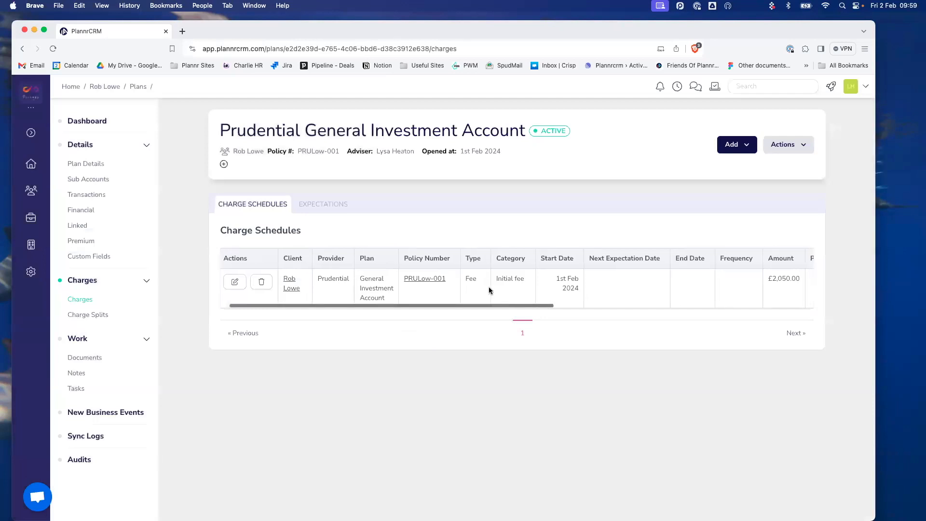
scroll(434, 284, "right", 5)
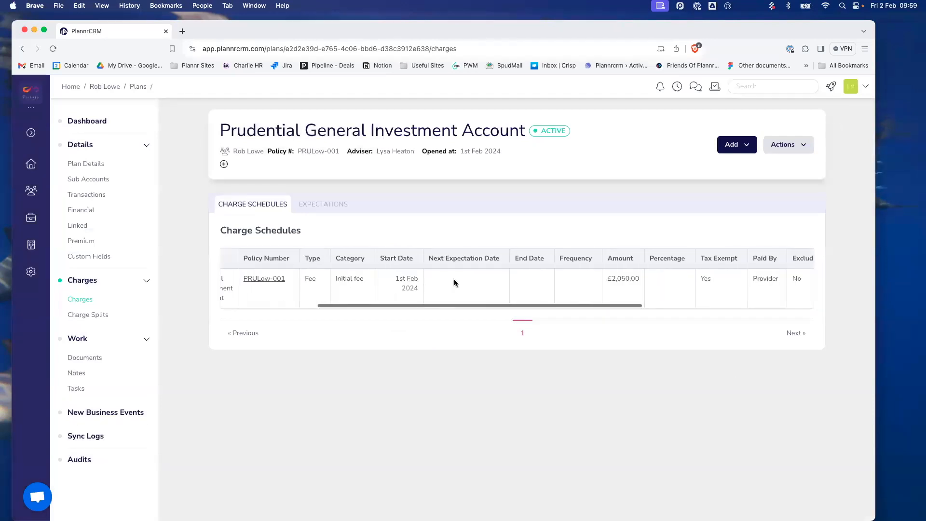
scroll(454, 282, "right", 3)
left_click(319, 207)
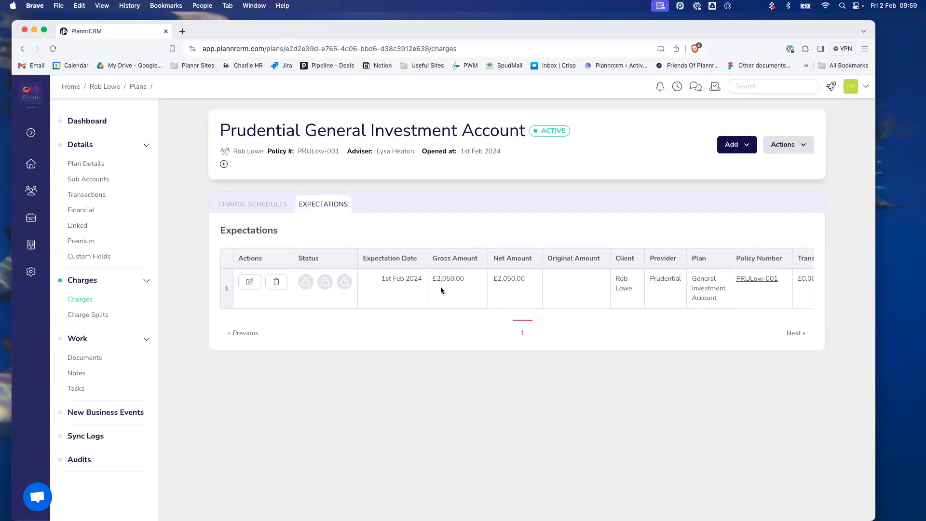
left_click(242, 208)
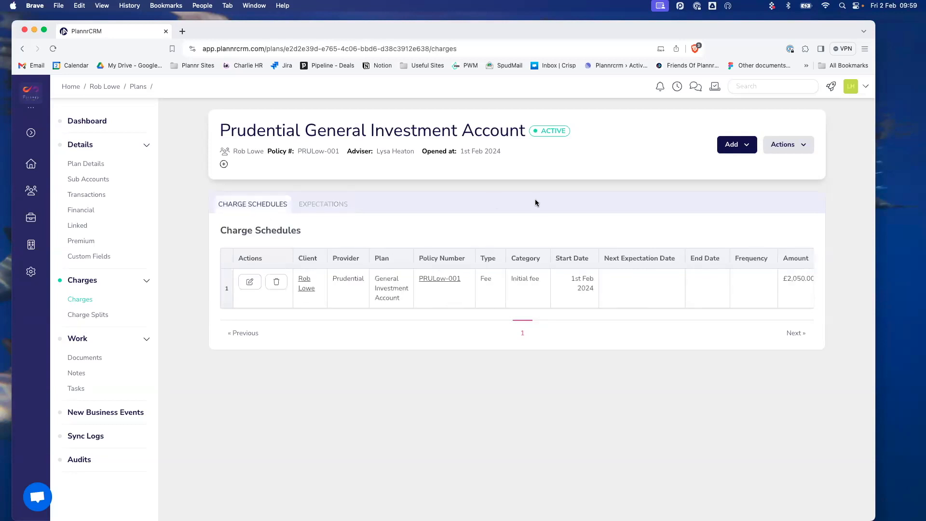
- Start a new fee charge schedule with the fee type set to Ongoing Fee
left_click(745, 146)
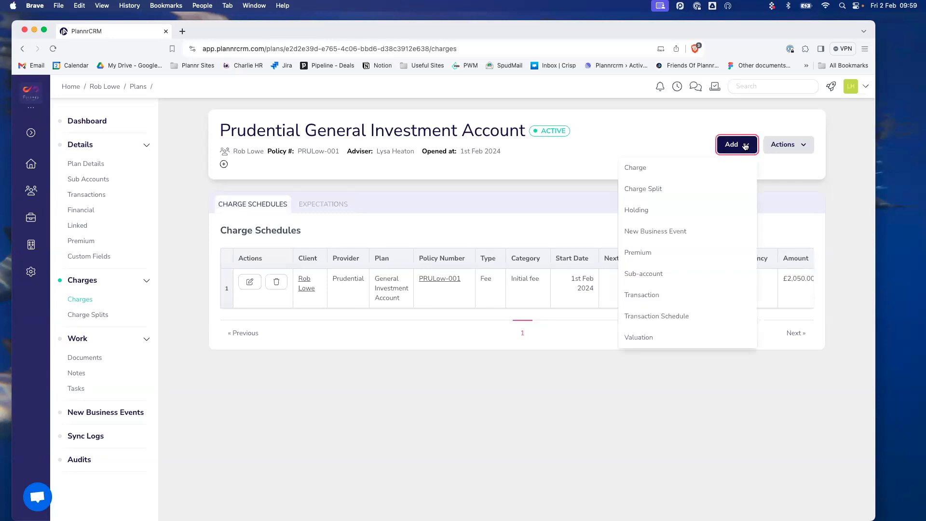
left_click(666, 165)
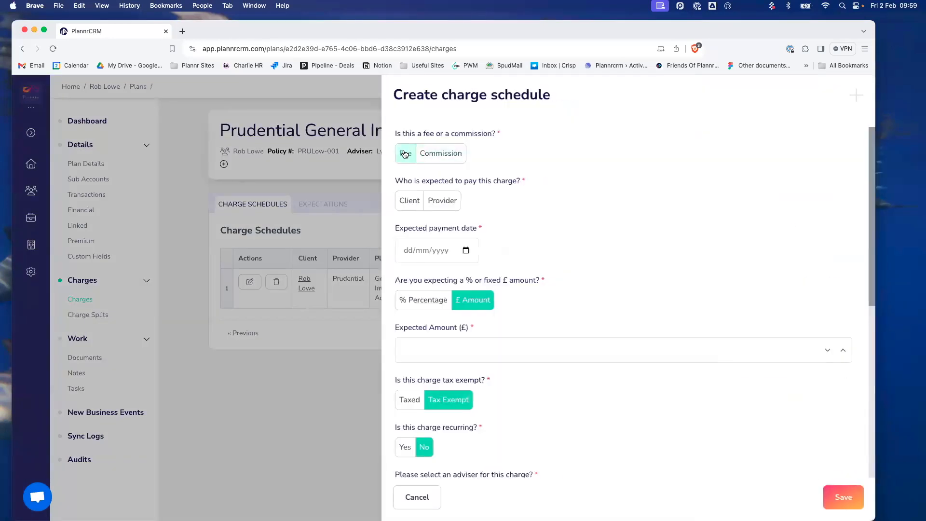
left_click(408, 154)
left_click(469, 202)
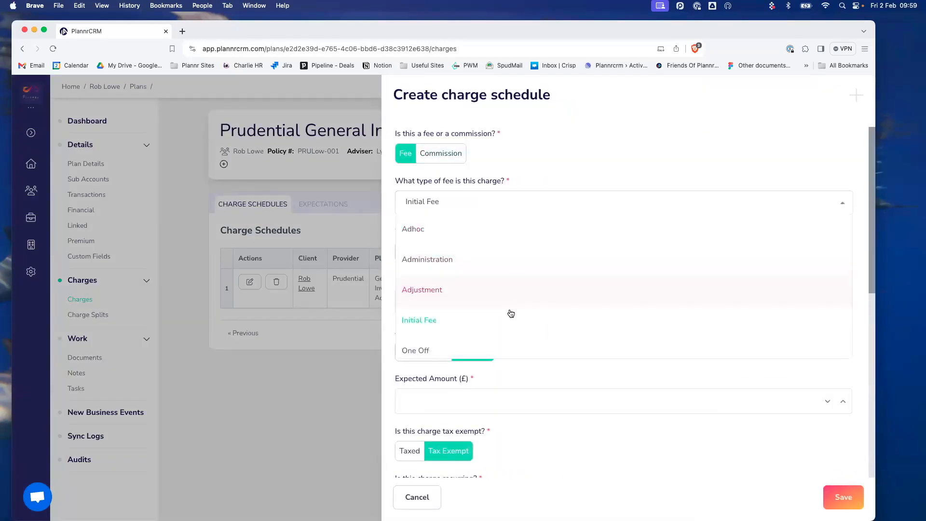
scroll(505, 348, "down", 2)
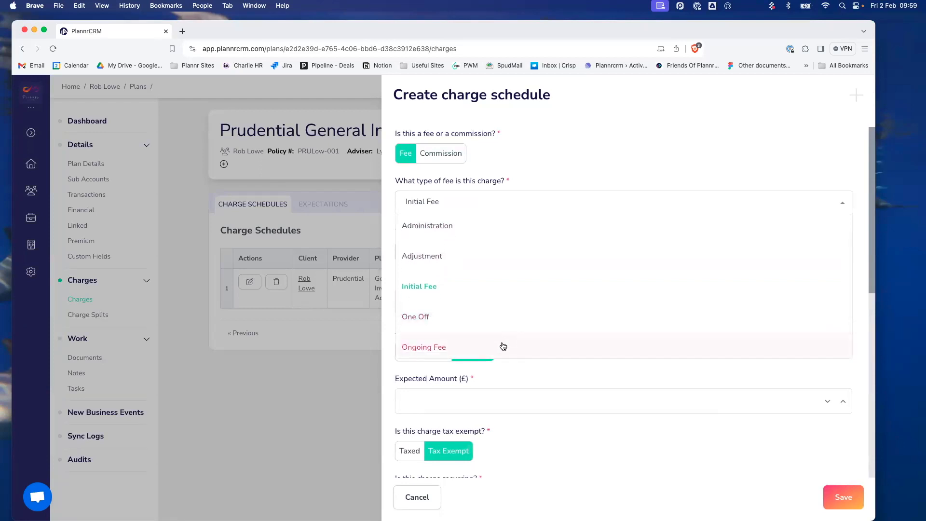
left_click(502, 347)
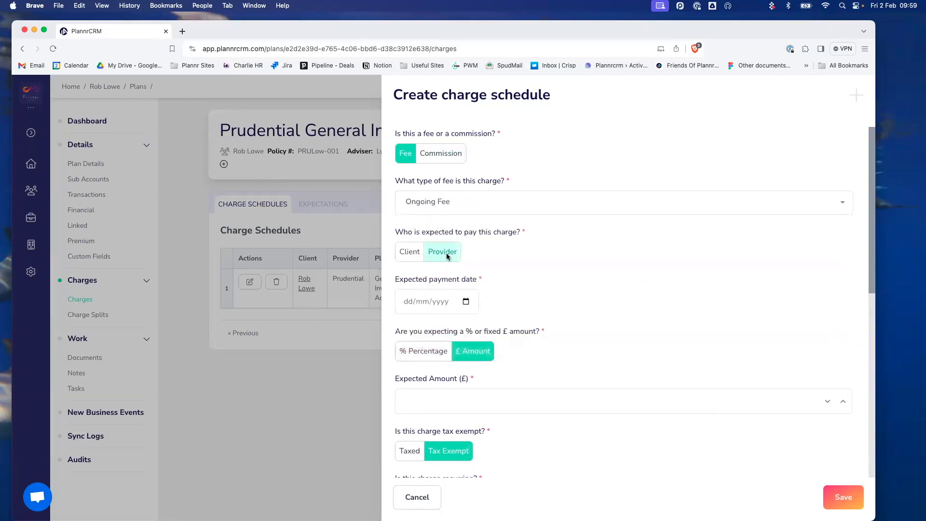
- Make the ongoing fee provider-paid, dated 01/02/2024, expected as a percentage
left_click(442, 254)
left_click(468, 302)
left_click(448, 356)
scroll(642, 296, "down", 3)
left_click(463, 261)
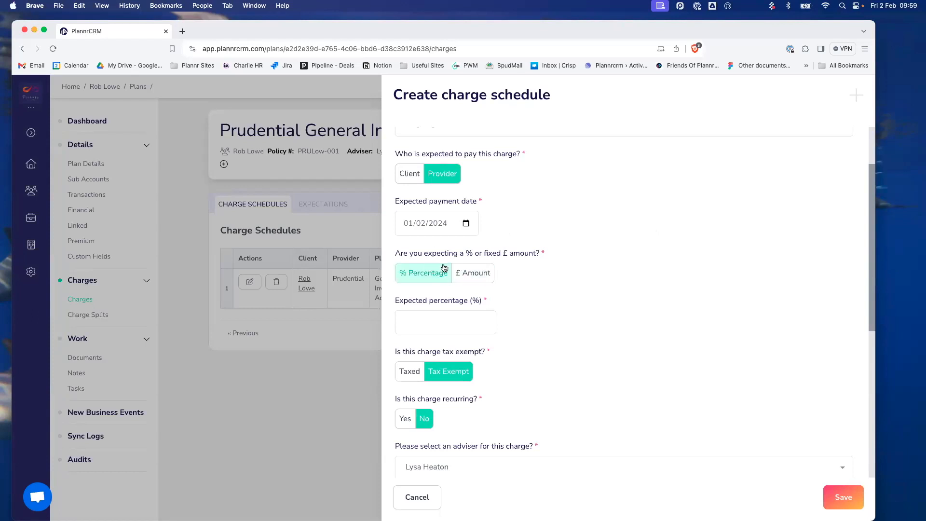
- Enter 1 as the expected percentage for the ongoing fee
scroll(639, 263, "down", 2)
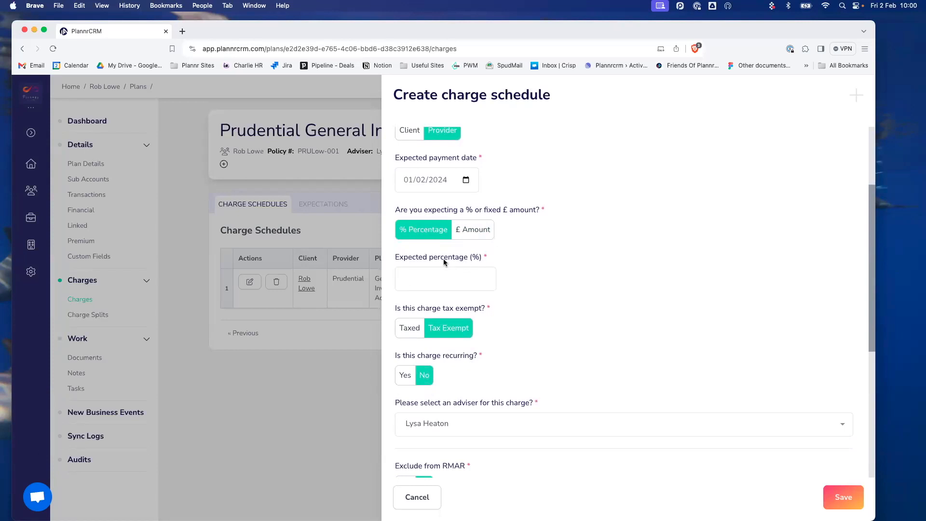
scroll(444, 259, "down", 2)
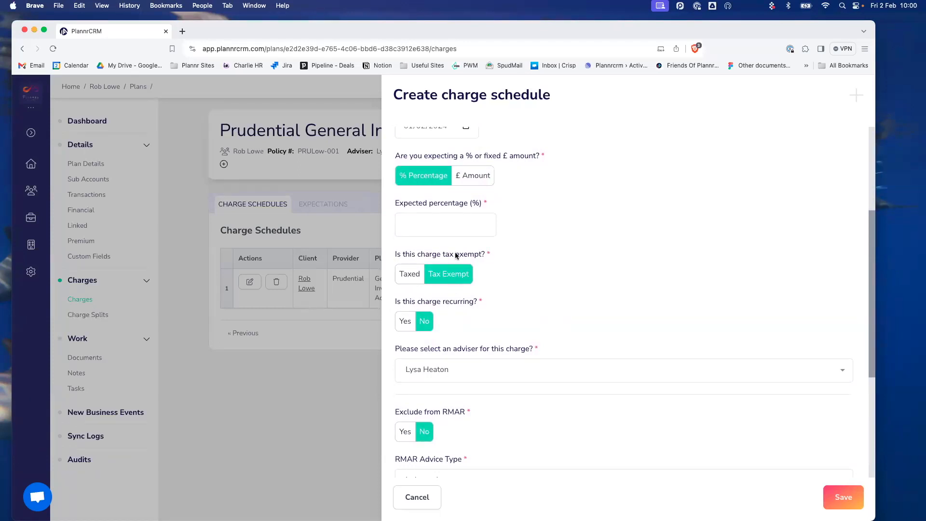
left_click(442, 226)
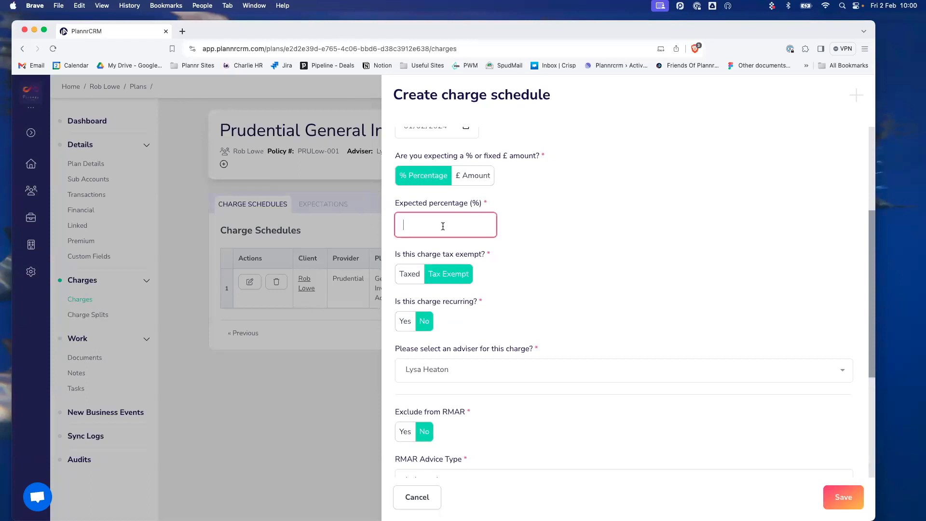
type("1")
left_click(603, 231)
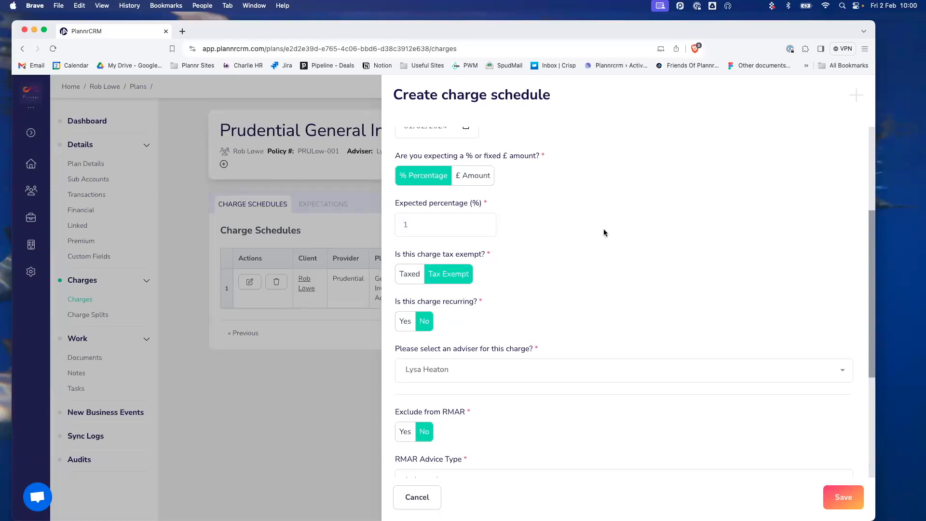
- Make the fee recur Monthly and save the charge schedule
left_click(404, 323)
scroll(550, 309, "down", 1)
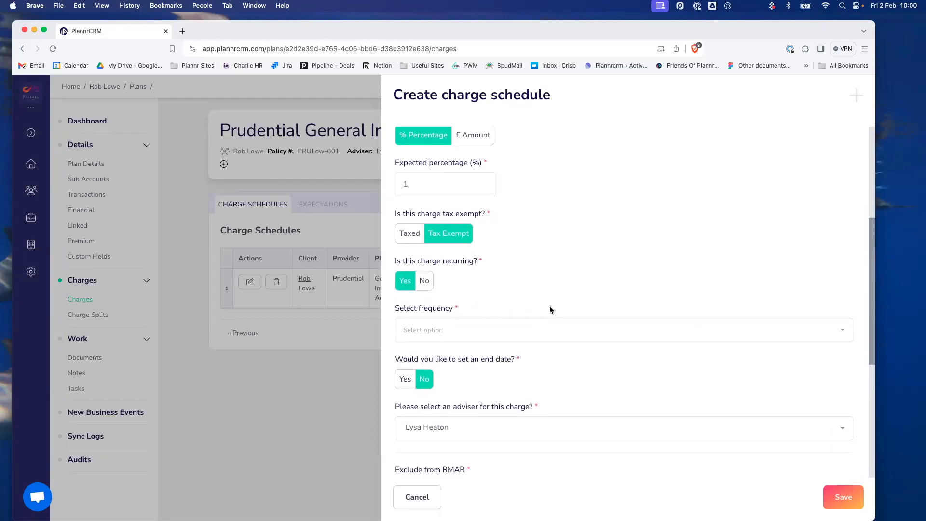
left_click(471, 331)
scroll(528, 379, "down", 1)
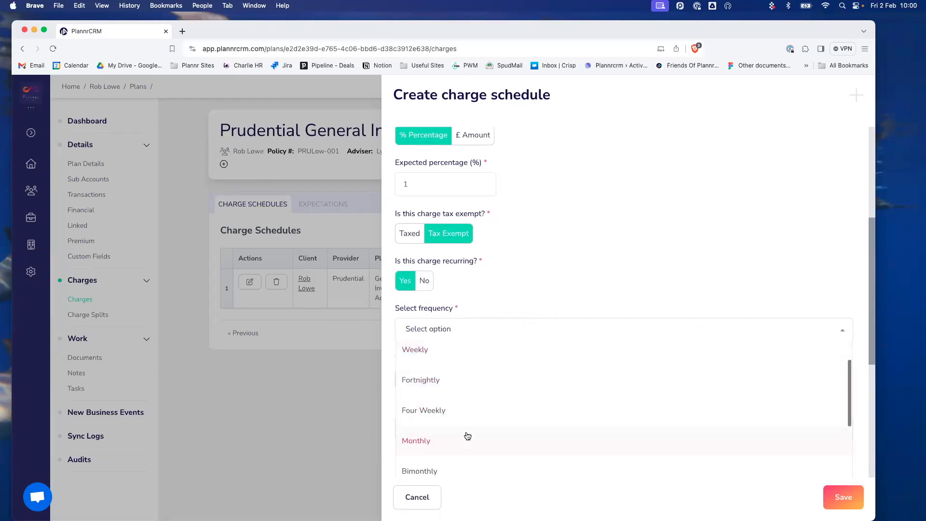
left_click(467, 436)
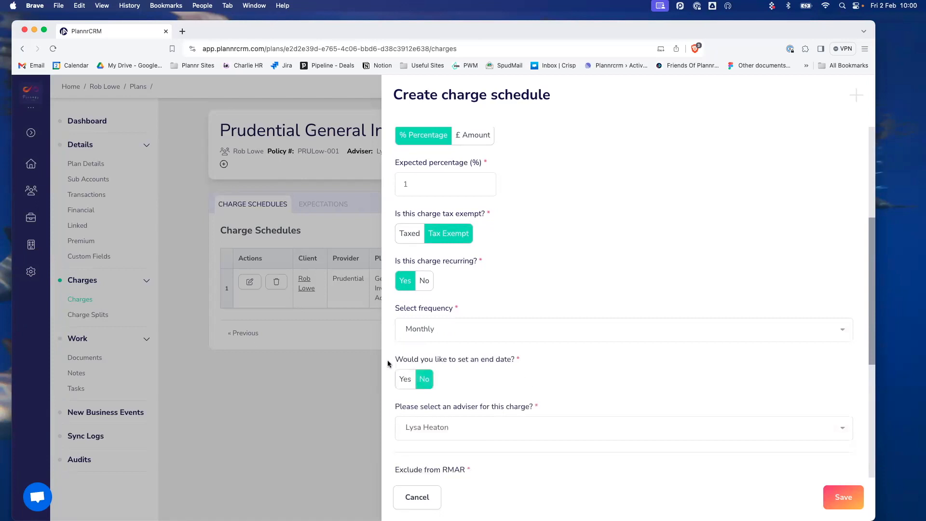
scroll(557, 371, "down", 6)
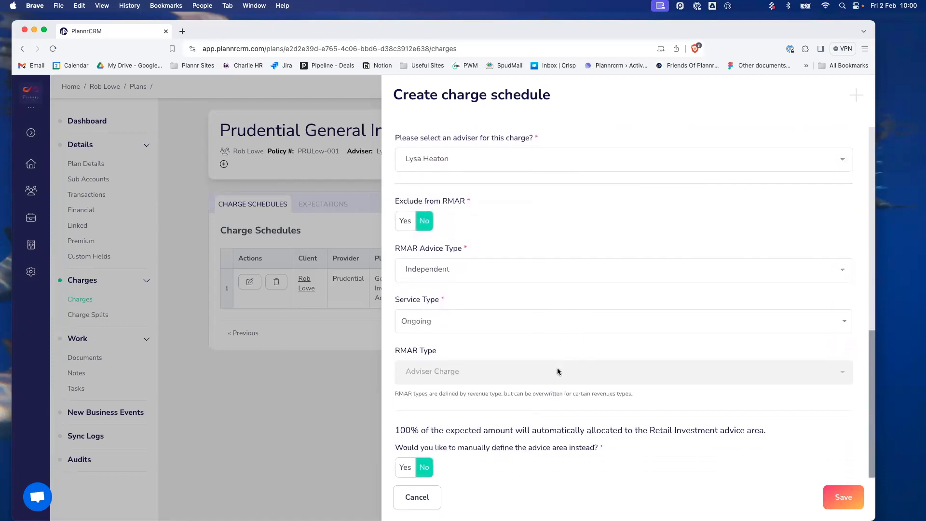
left_click(849, 495)
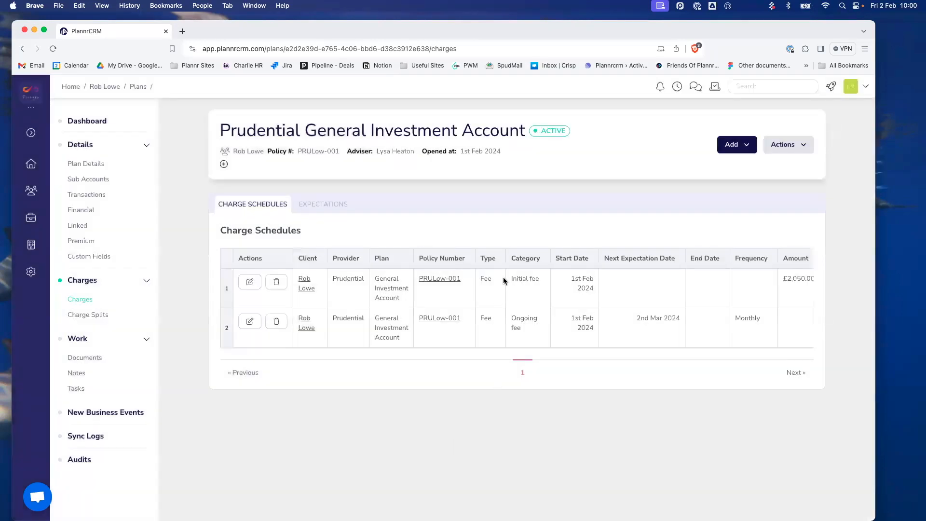
- Review the £1,000.00 ongoing fees for 1st Feb and 1st Mar 2024 and the £2,050.00 fee, then open the Add list
left_click(341, 211)
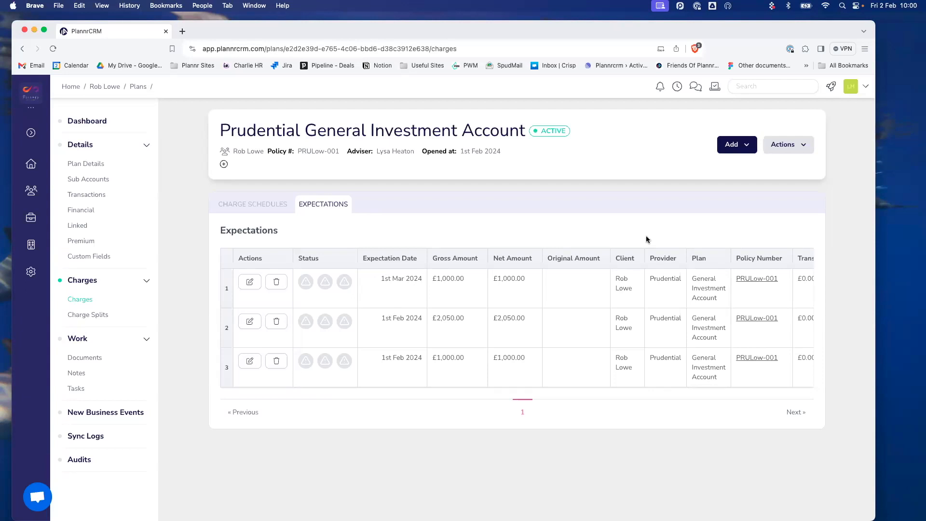
left_click(747, 146)
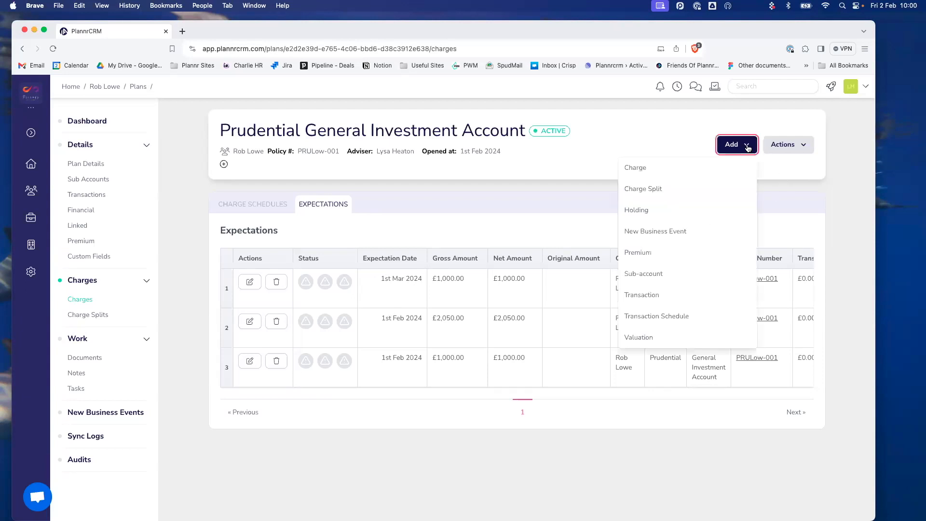
- Create a manual valuation of 100100 (£100,100.00) dated 02/02/2024
left_click(675, 340)
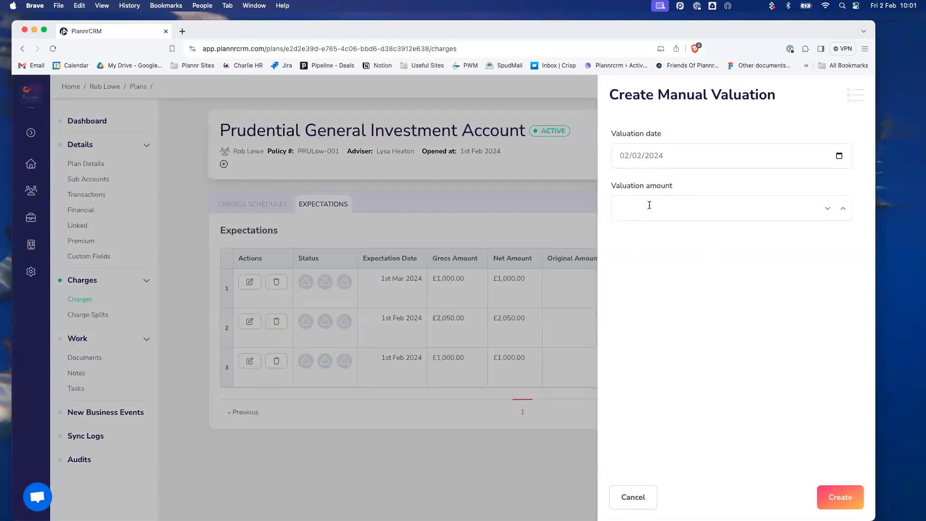
type("10002")
key("BackSpace")
key("BackSpace")
type("100")
left_click(848, 498)
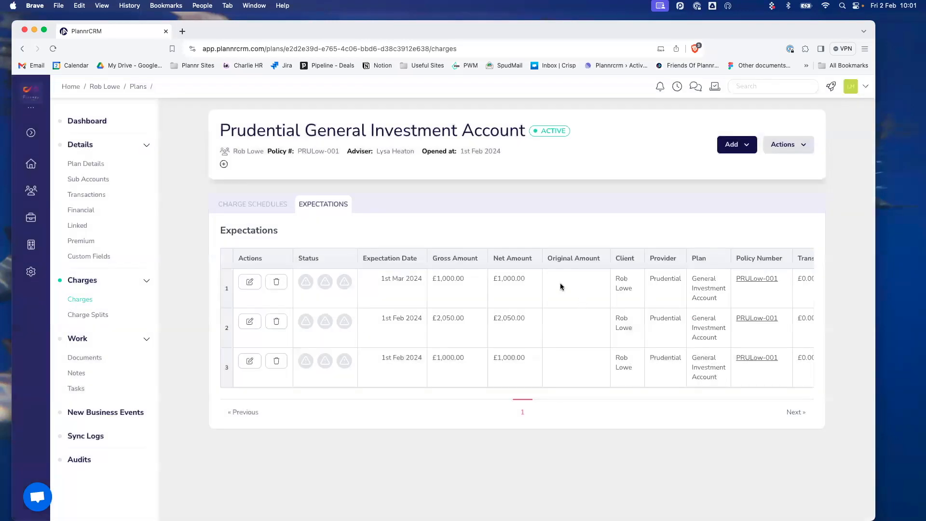
- Reload the plan, confirm the 1st Mar 2024 expectation reads £1,001.00, then return to Charge Schedules
left_click(53, 49)
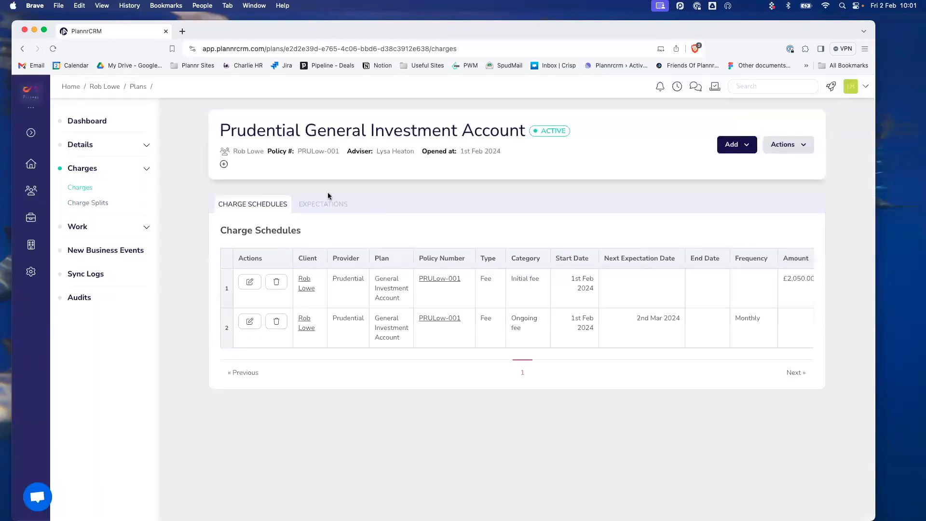
left_click(324, 204)
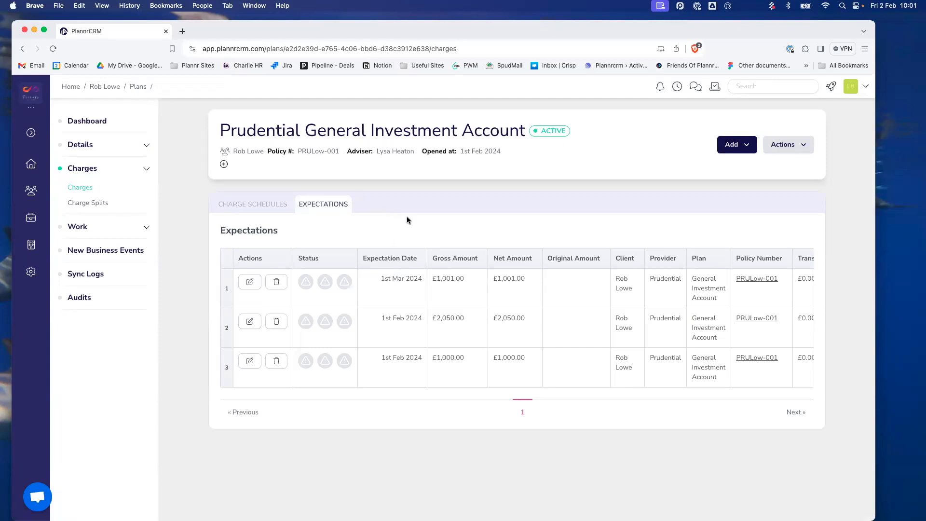
left_click(274, 206)
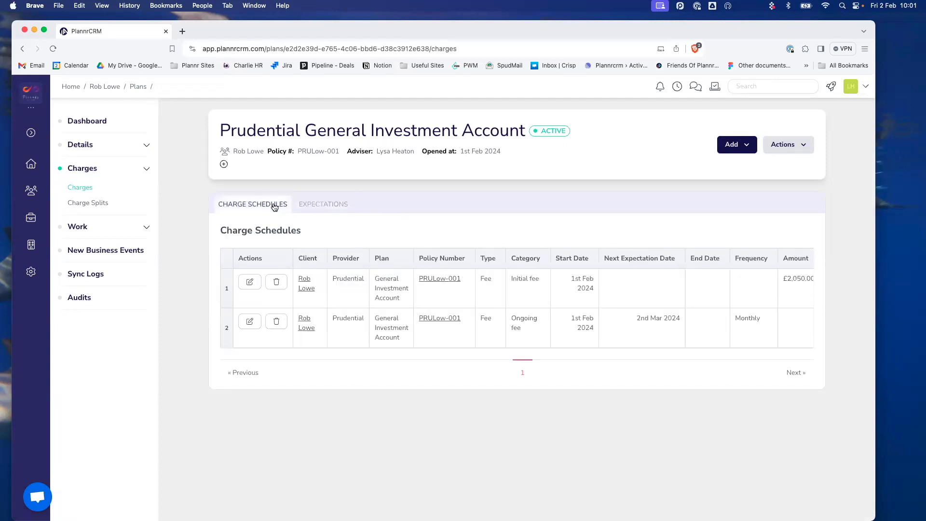